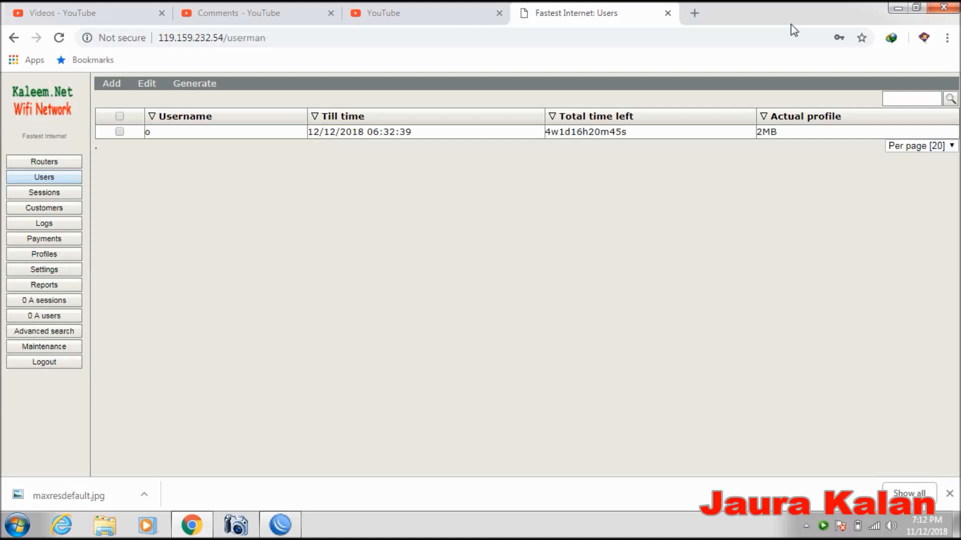
- Switch to WinBox and open the list of PPP secrets
click(895, 11)
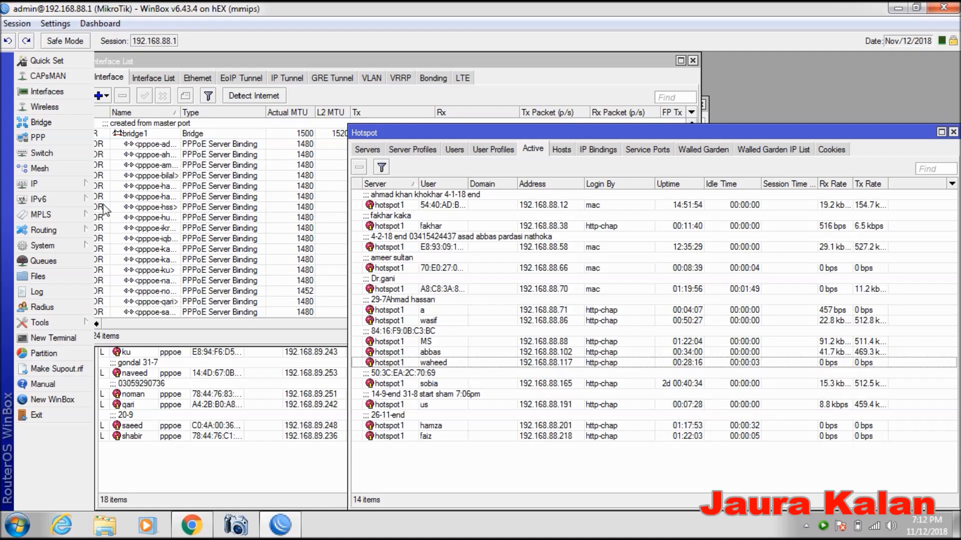
click(64, 140)
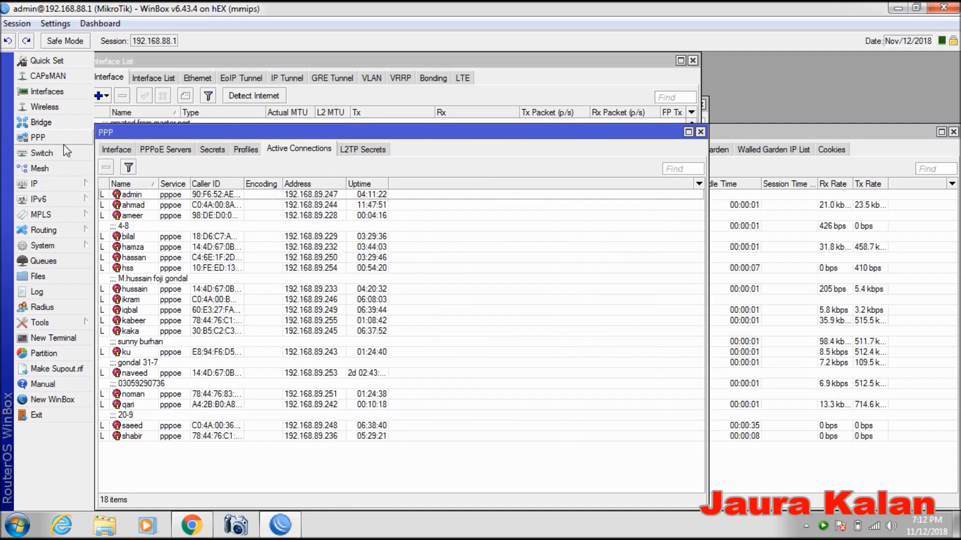
click(221, 153)
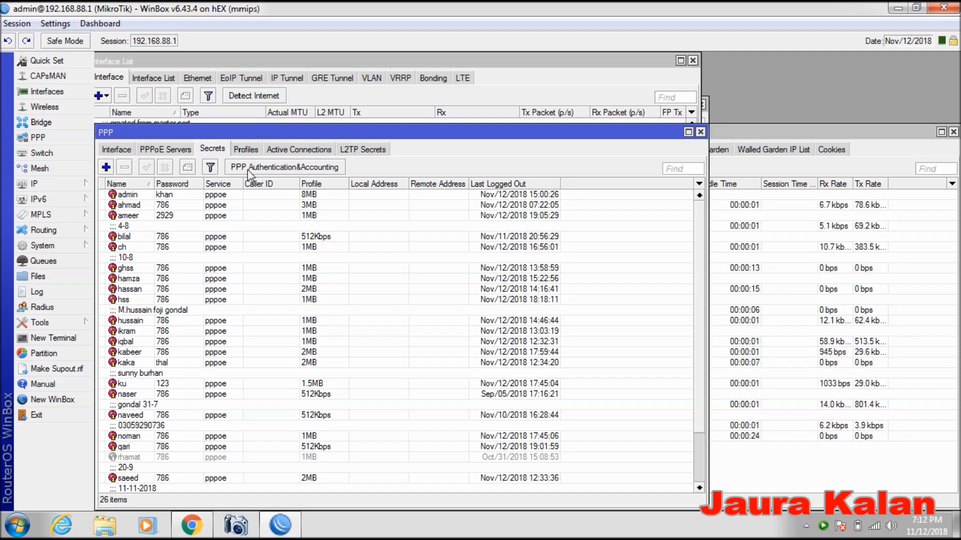
- Turn off Use Radius in the PPP authentication and accounting settings and save the change
click(313, 172)
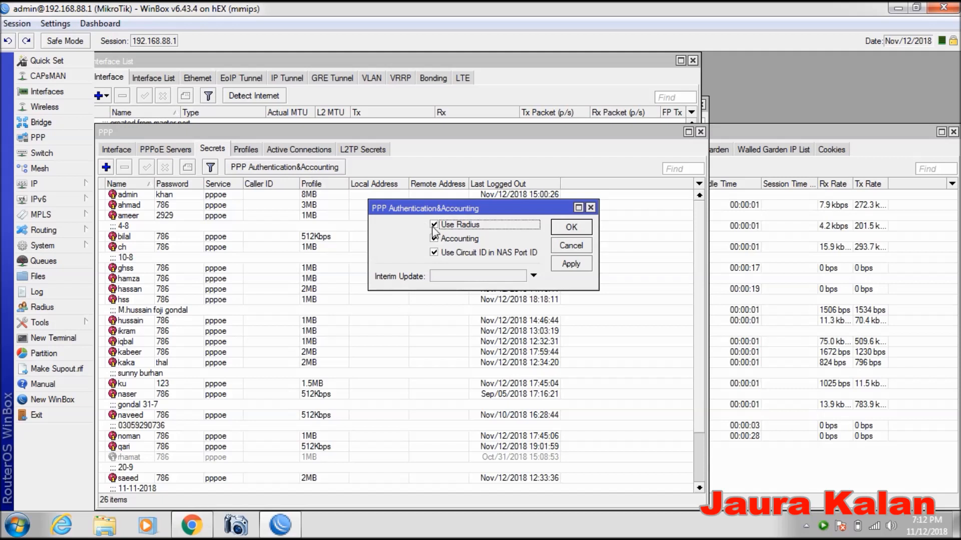
click(434, 226)
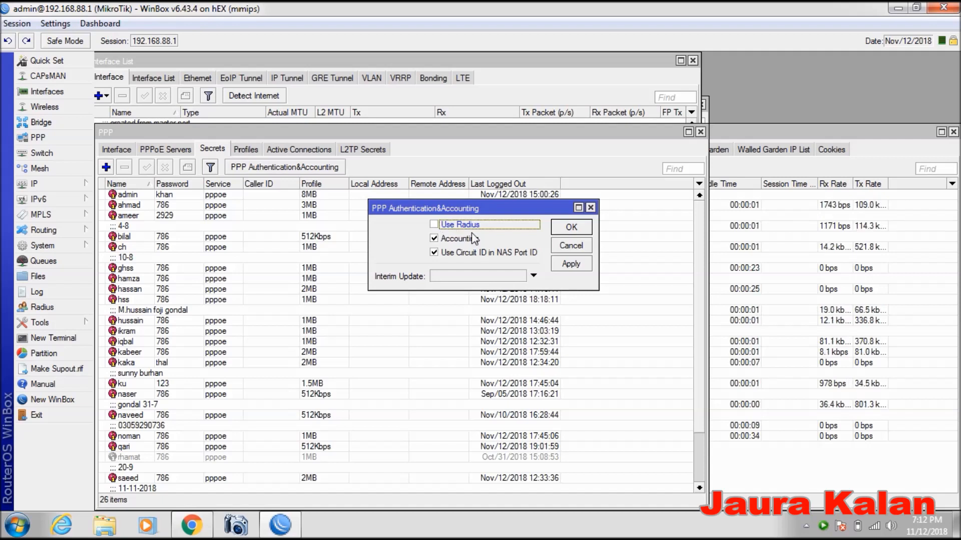
click(565, 227)
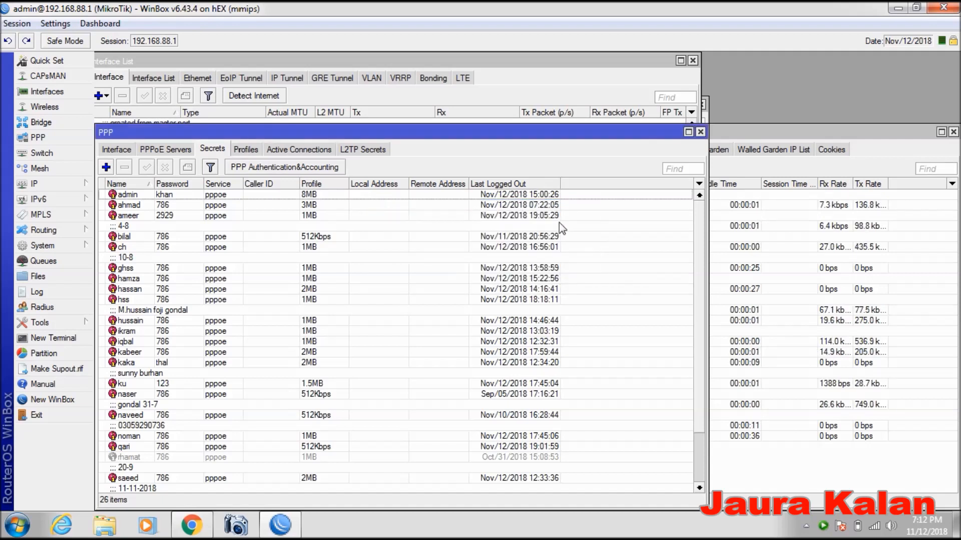
- Enable Use Radius in the PPP authentication and accounting settings, apply it and close the settings
click(286, 172)
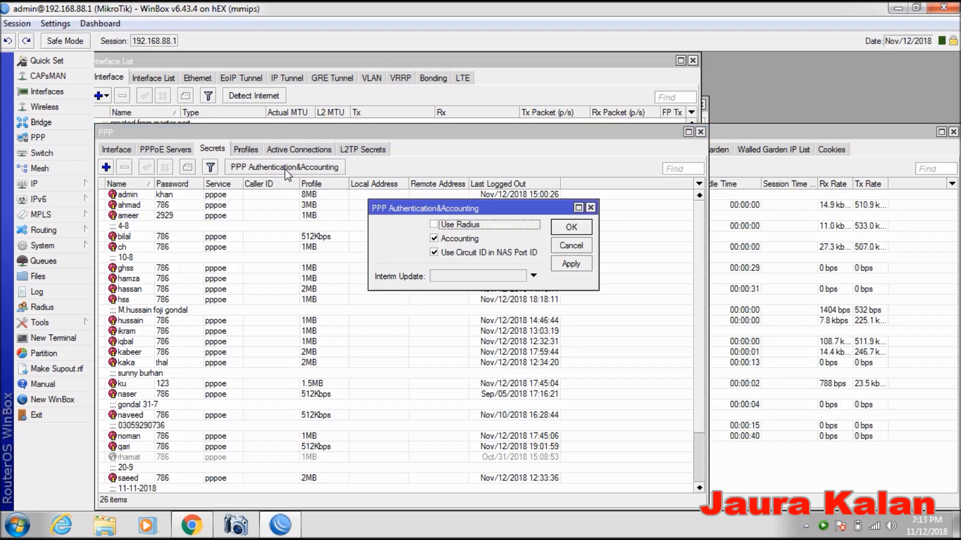
click(436, 228)
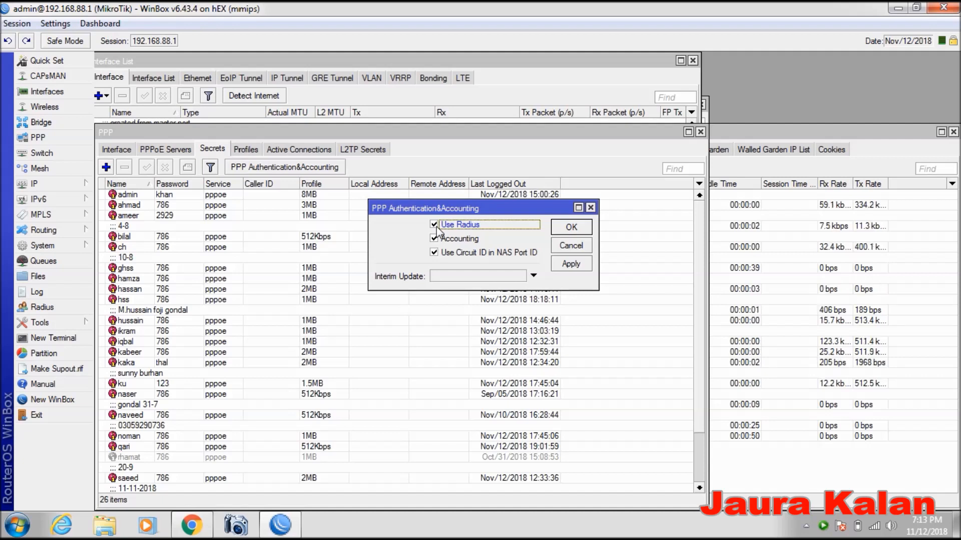
click(564, 268)
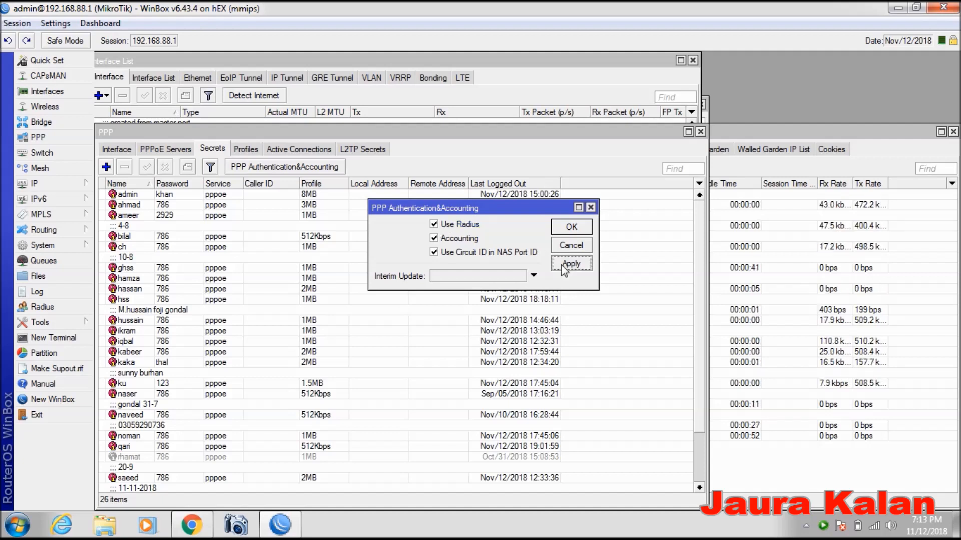
click(570, 228)
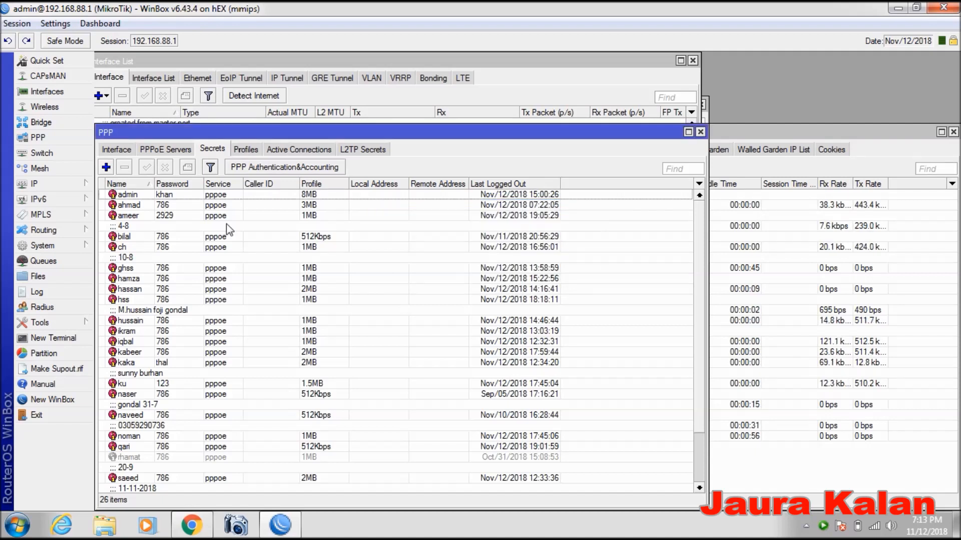
- Remove the ppp service from the Radius server at 127.0.0.1, save it and close the Radius list
click(55, 308)
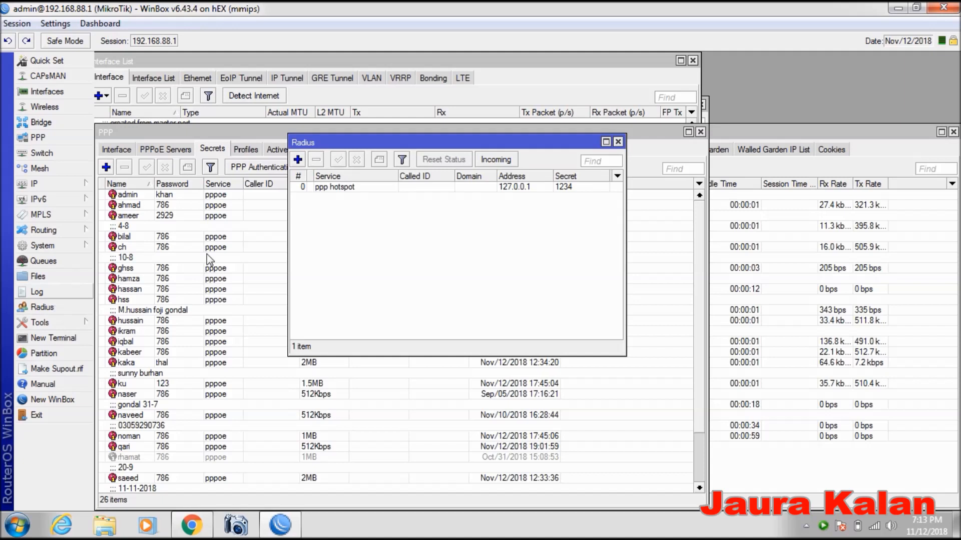
click(346, 188)
double_click(346, 189)
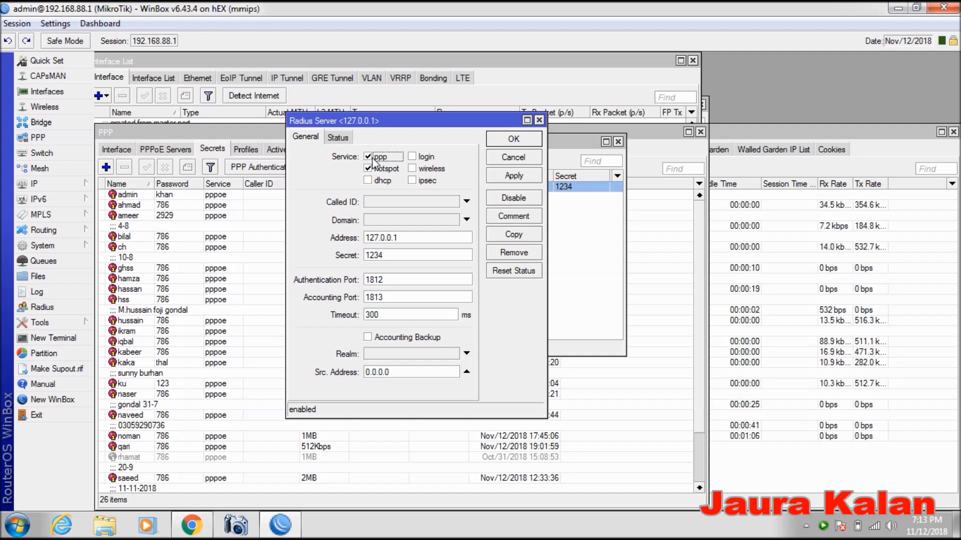
click(372, 157)
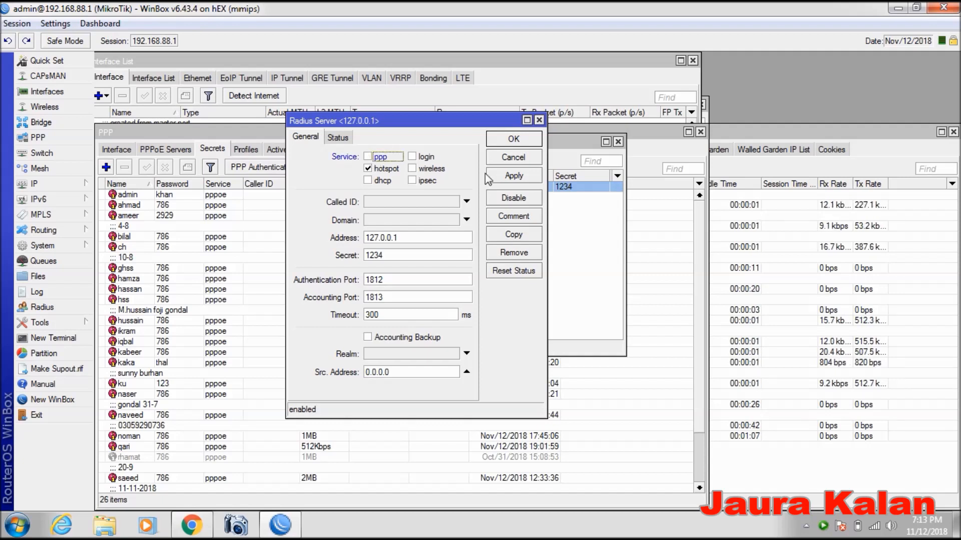
click(513, 176)
click(501, 139)
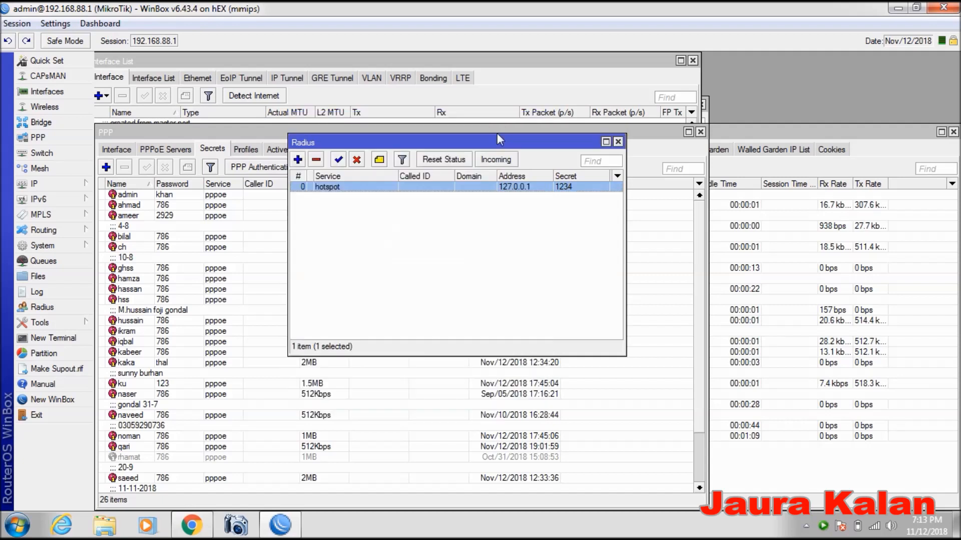
click(618, 141)
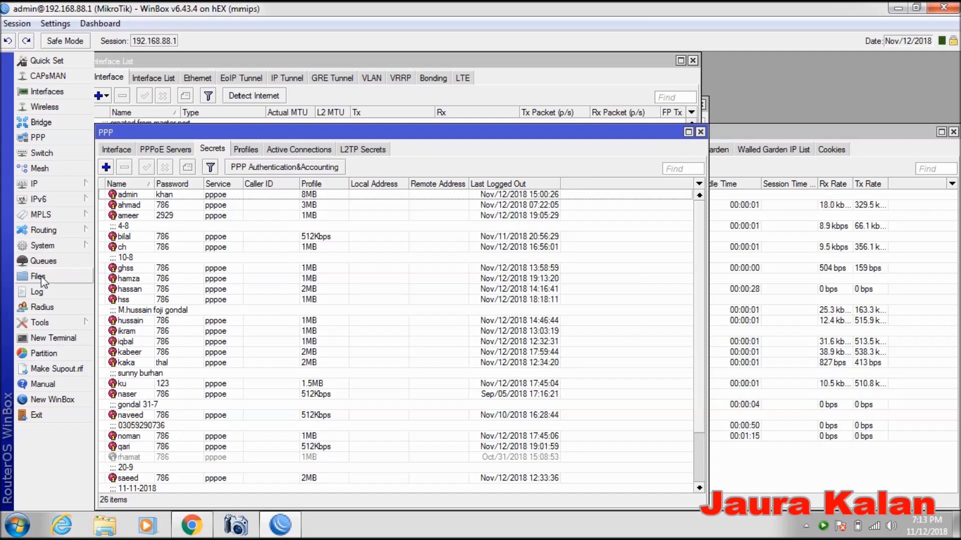
- Enable the ppp service alongside hotspot for the Radius server at 127.0.0.1 and save the entry
click(42, 306)
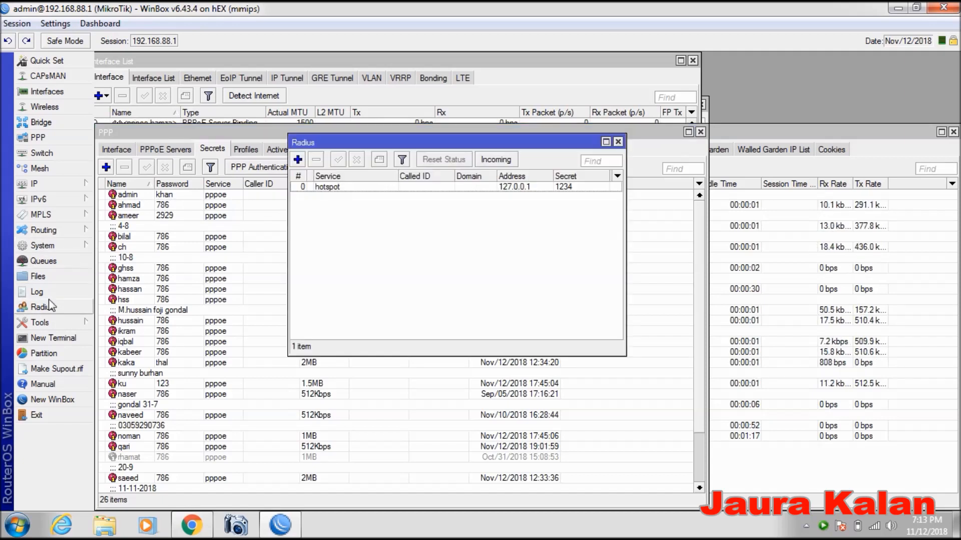
double_click(314, 188)
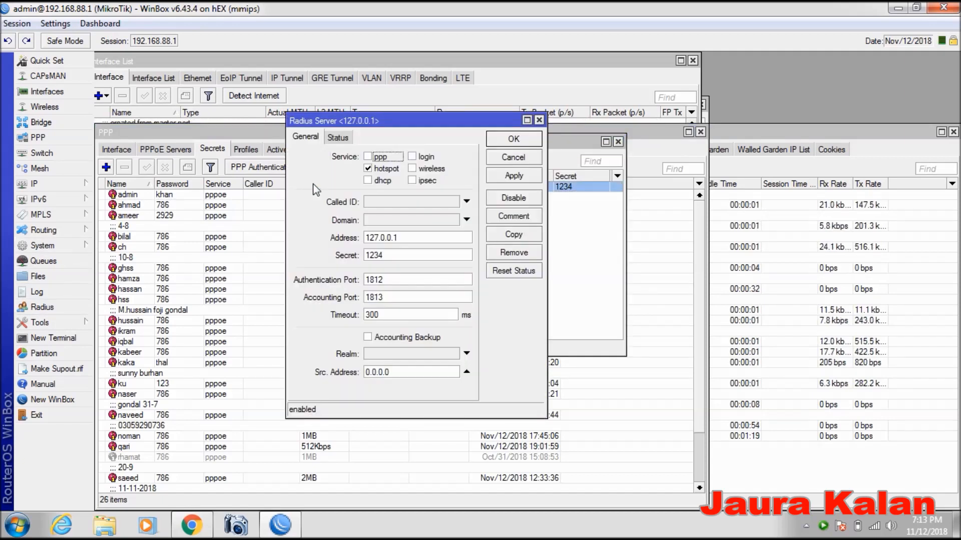
click(370, 157)
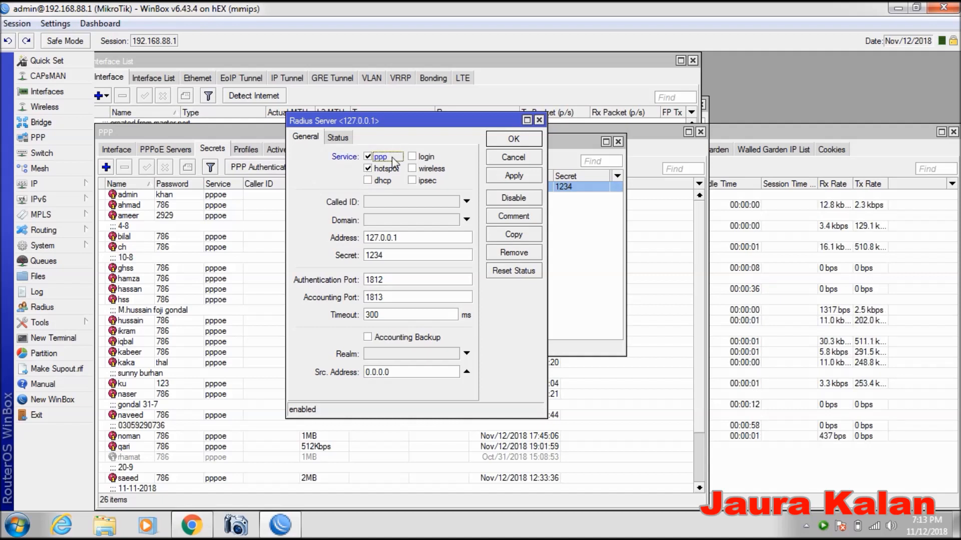
click(502, 173)
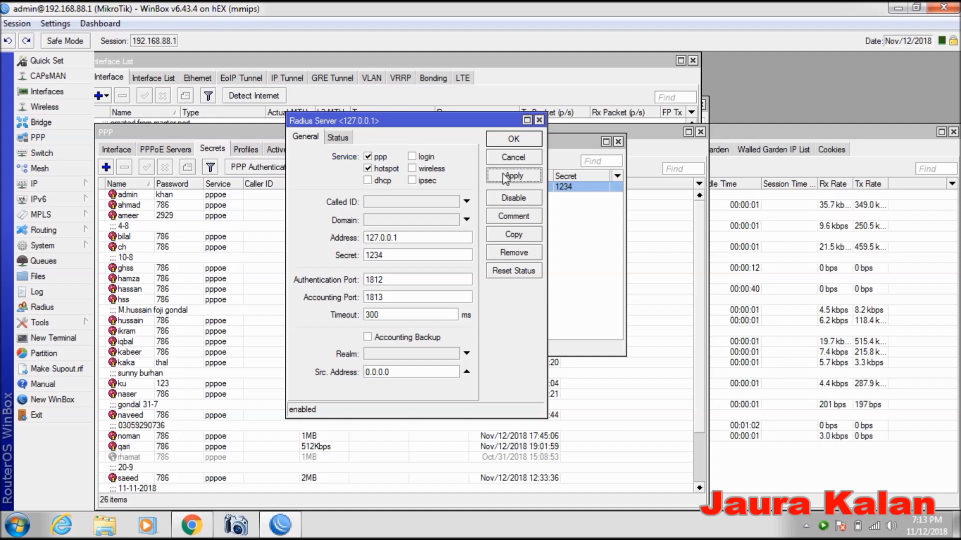
click(505, 140)
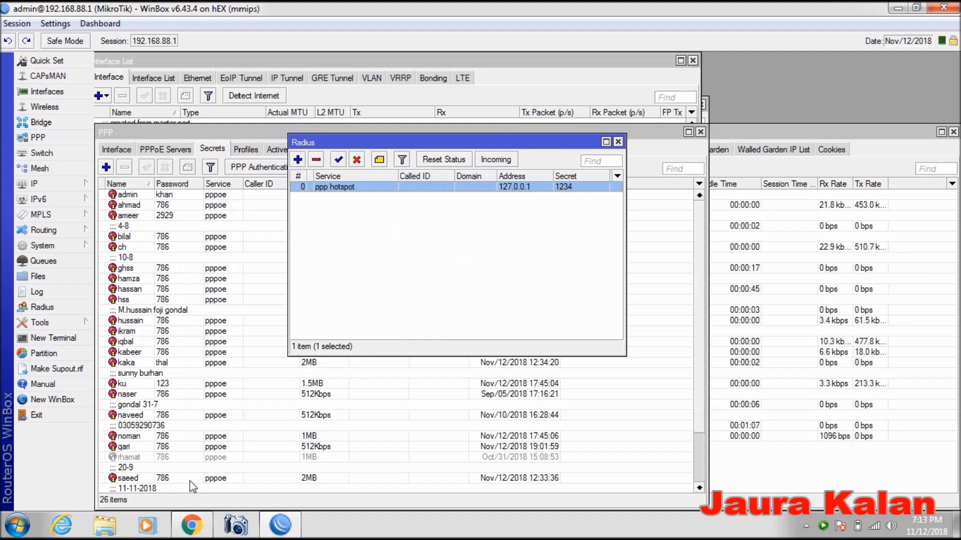
- Switch to the User Manager page in Chrome and open the details of user o
click(192, 526)
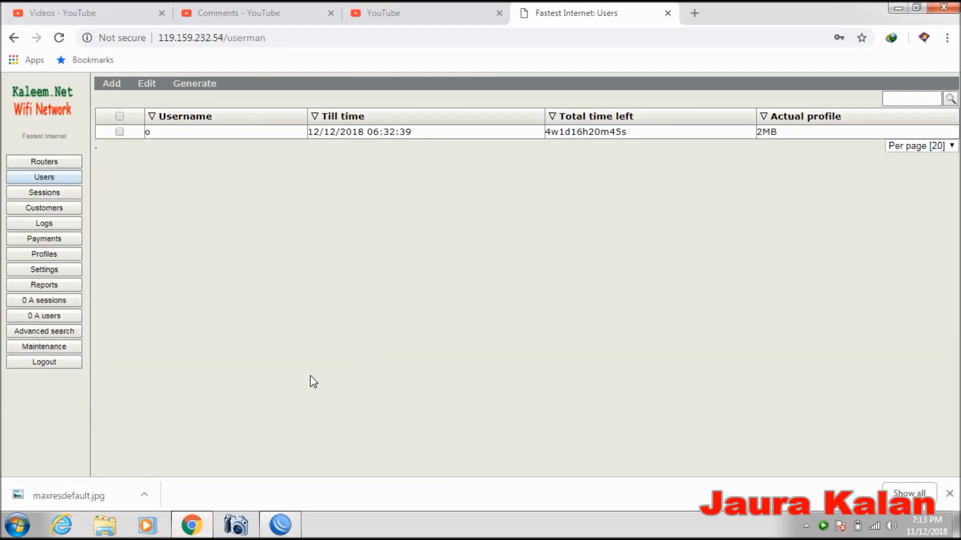
click(205, 138)
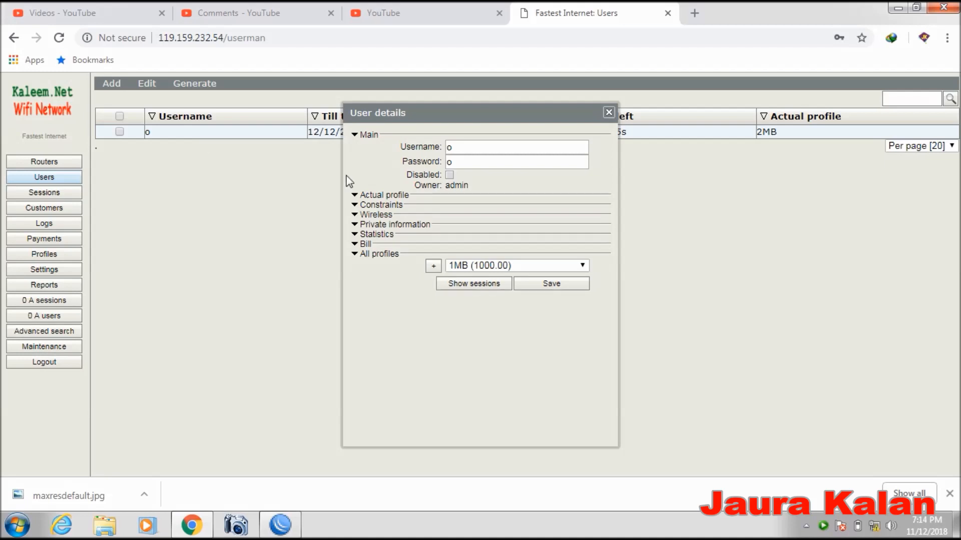
- Connect the Windows Broadband Connection with user name o and the account password, keeping the credentials saved
click(874, 528)
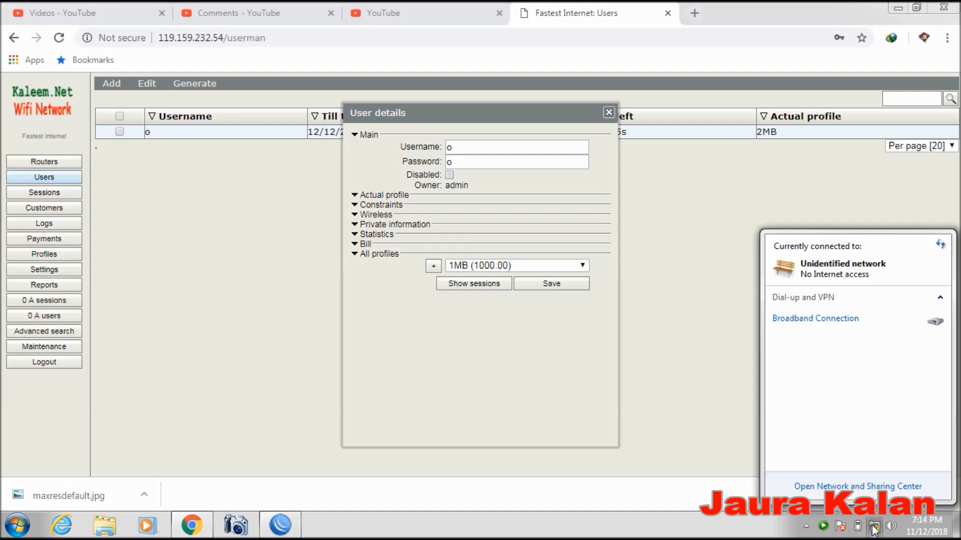
click(851, 323)
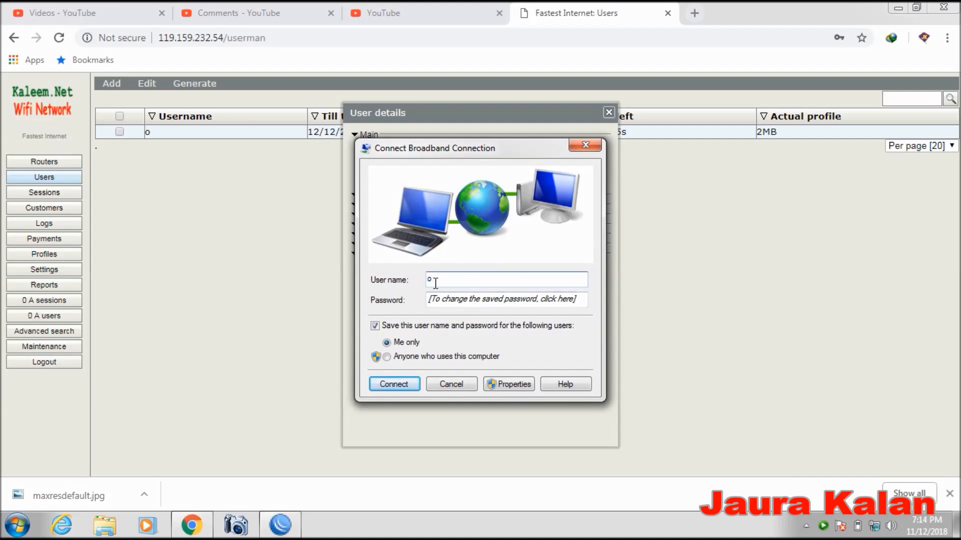
key(BackSpace)
text(o)
click(463, 304)
text(o)
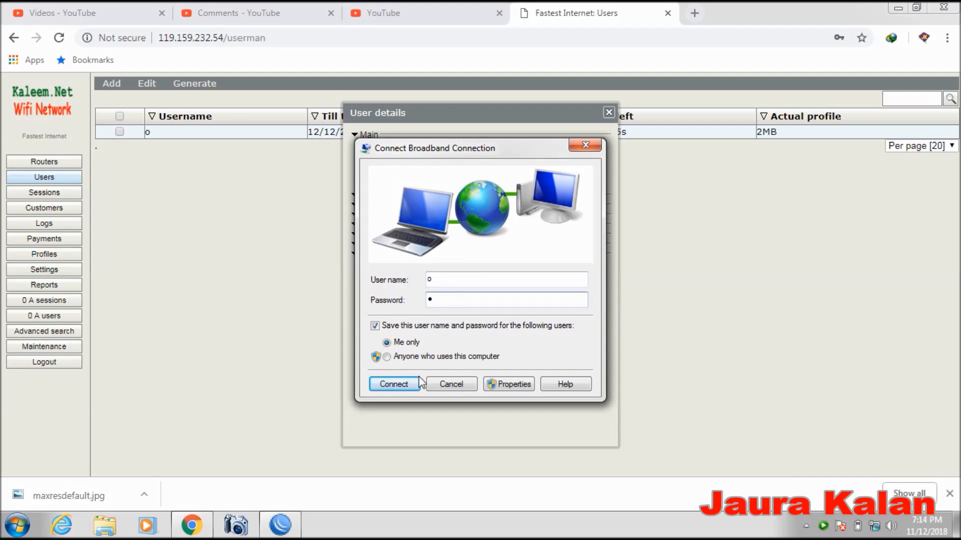
click(376, 326)
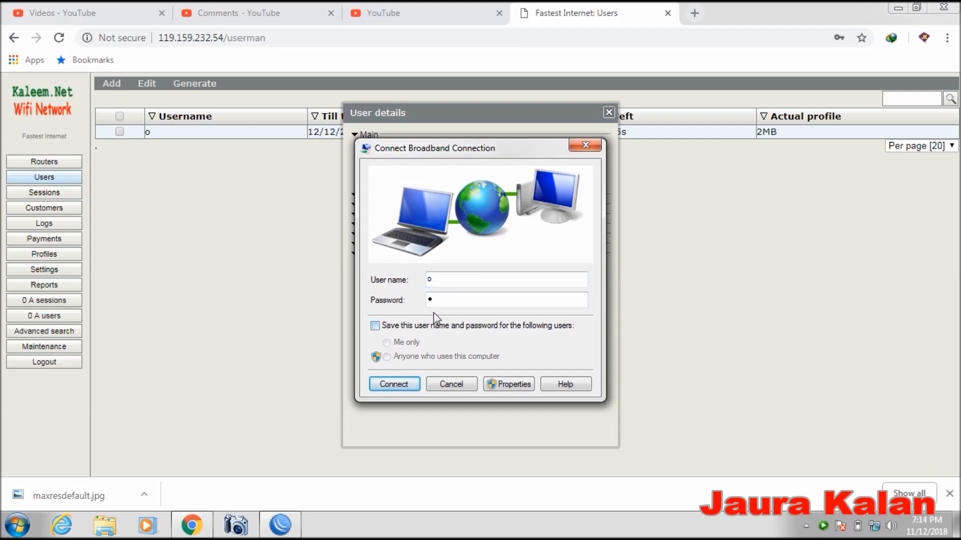
click(378, 326)
click(390, 383)
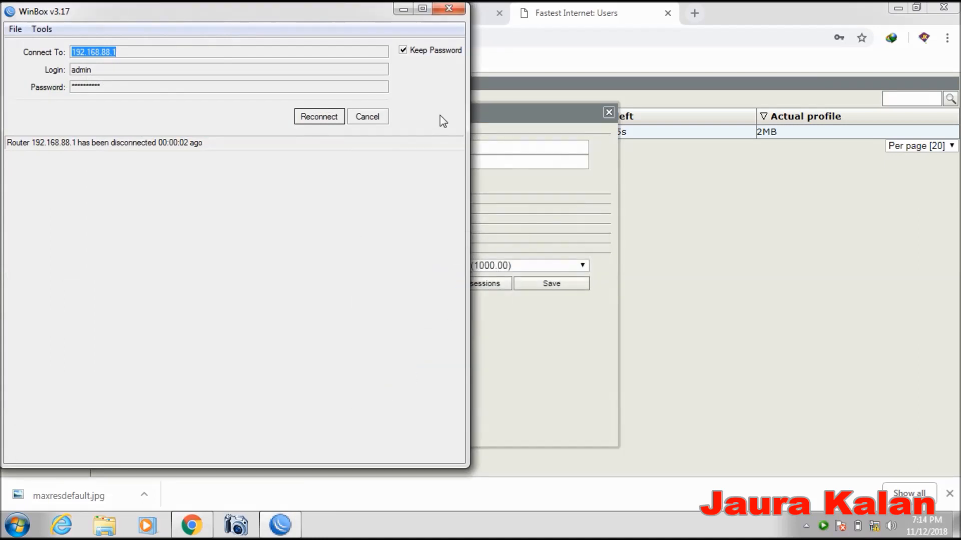
- Close the disconnected WinBox window and refresh the User Manager users page, dismissing the user details
click(449, 8)
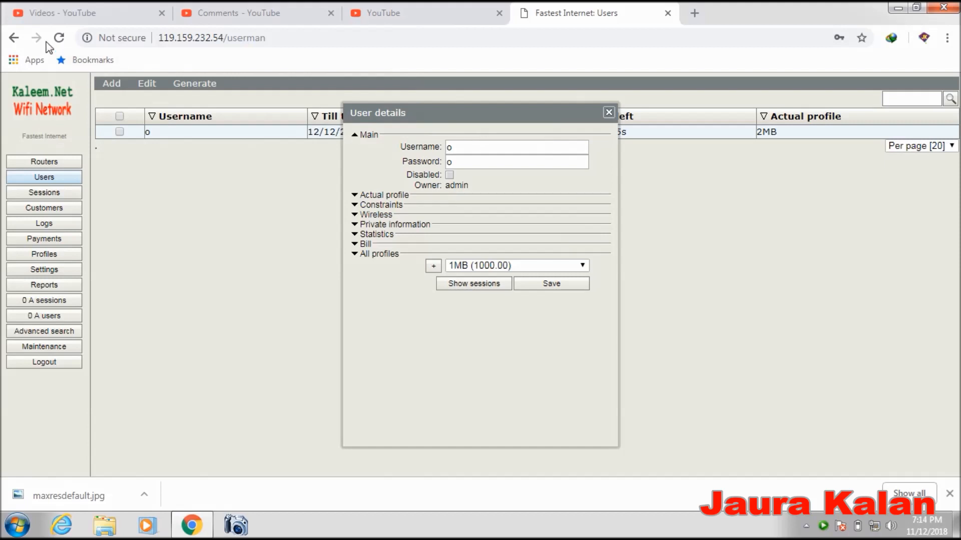
click(61, 40)
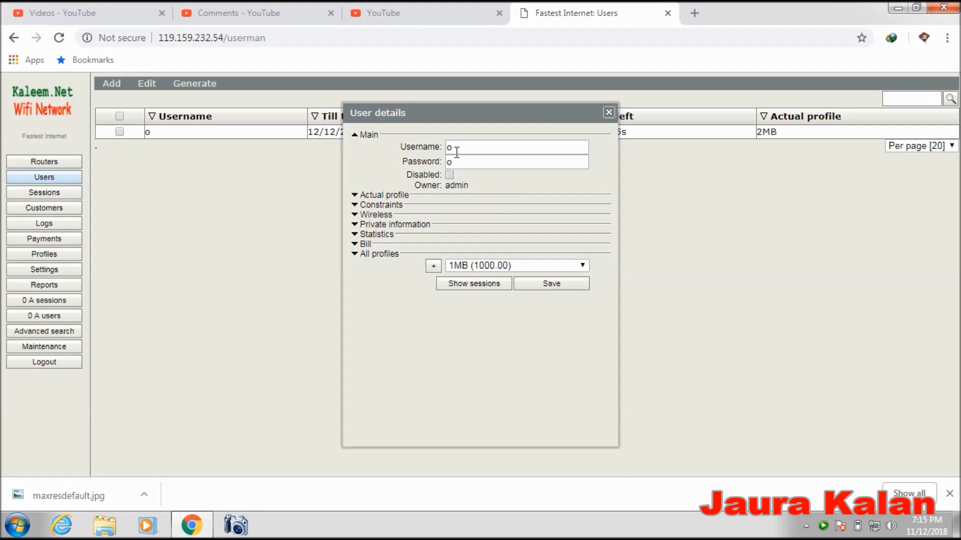
click(608, 113)
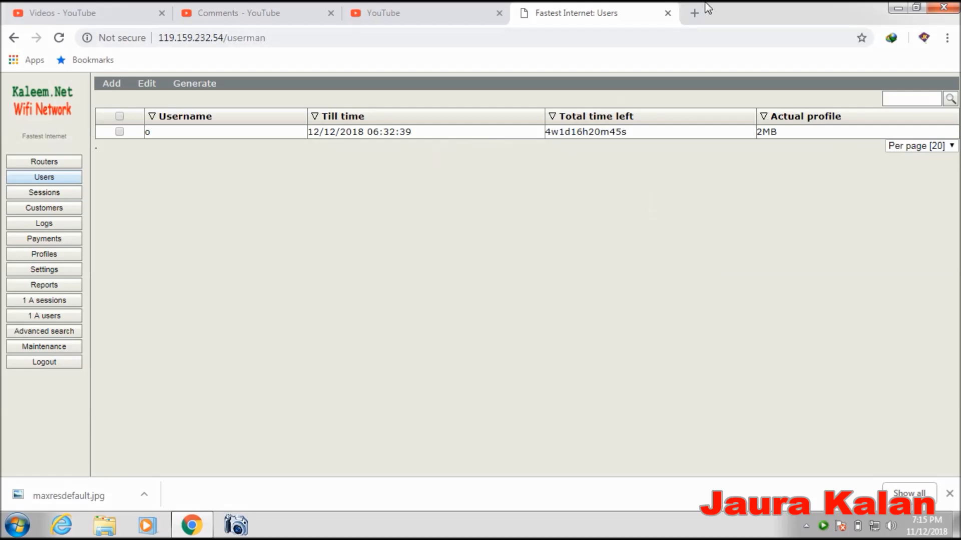
- Test internet access by loading google.com in a new tab, and check the Broadband Connection status in Windows
click(696, 12)
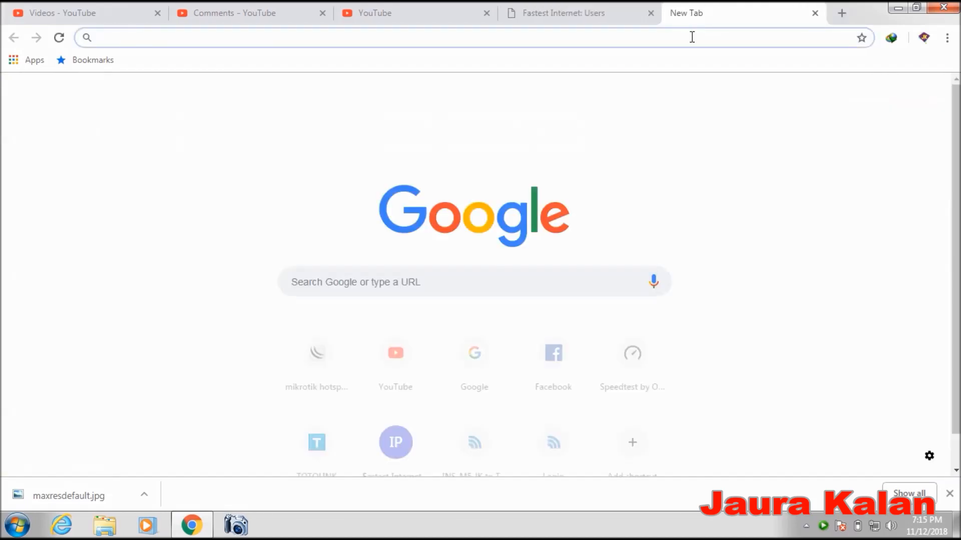
text(g)
key(Return)
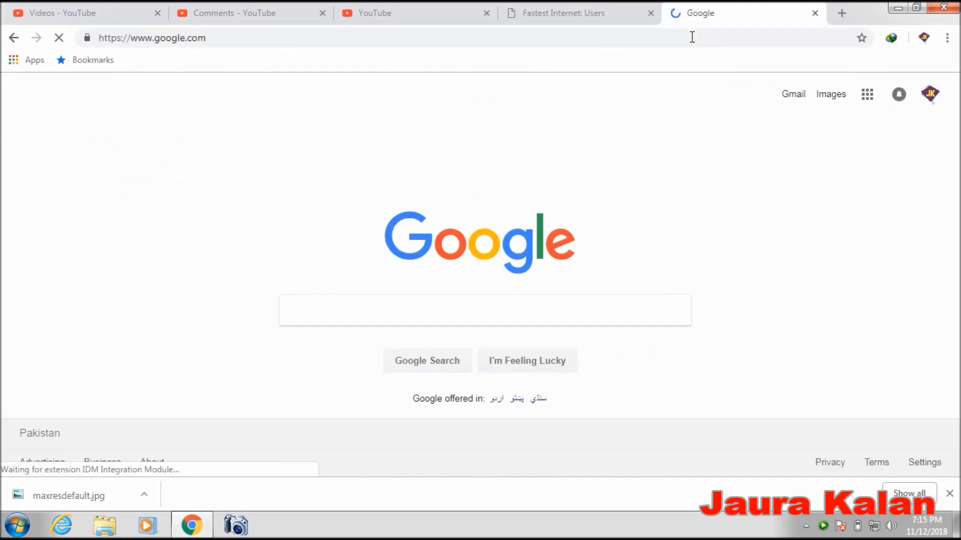
click(875, 527)
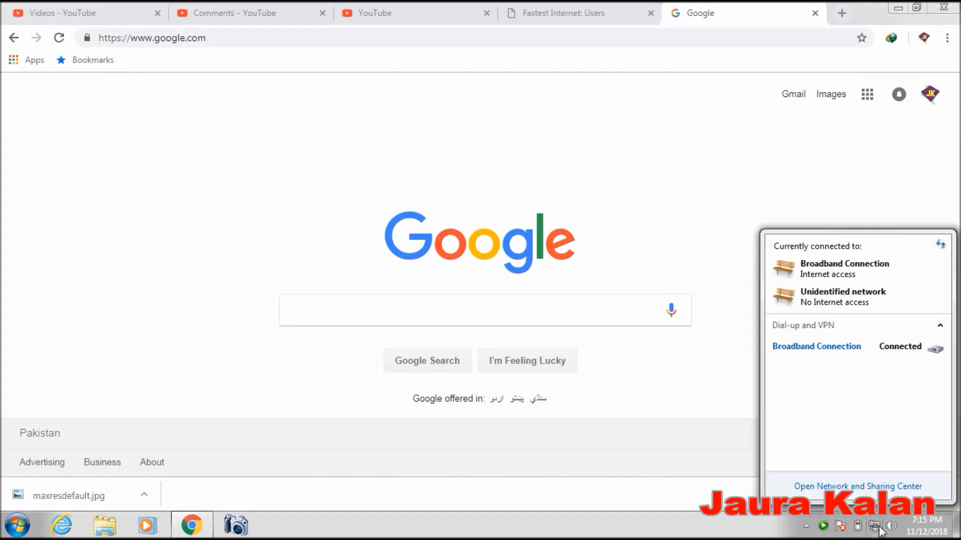
click(876, 347)
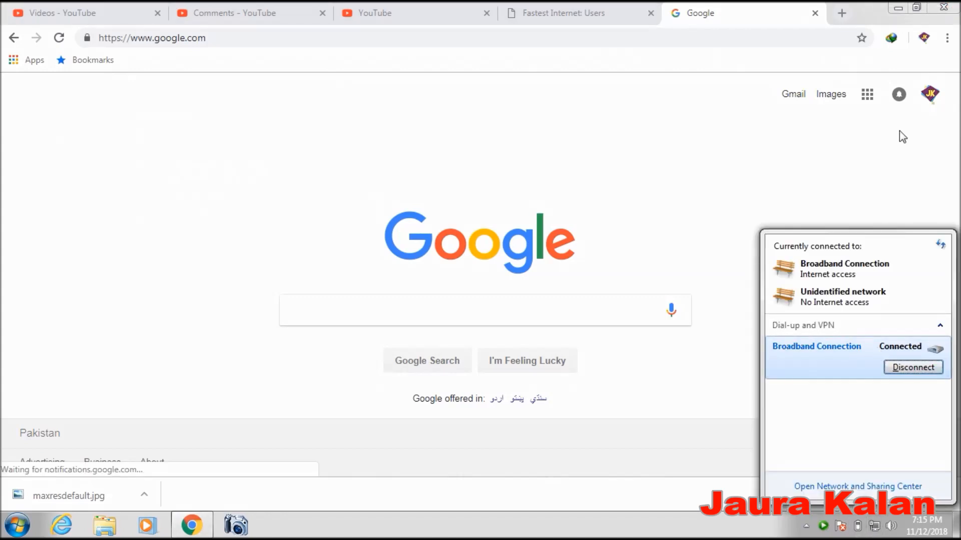
- Minimize Chrome, relaunch WinBox and connect to the router at 192.168.88.1
click(898, 8)
double_click(183, 34)
click(503, 273)
click(347, 116)
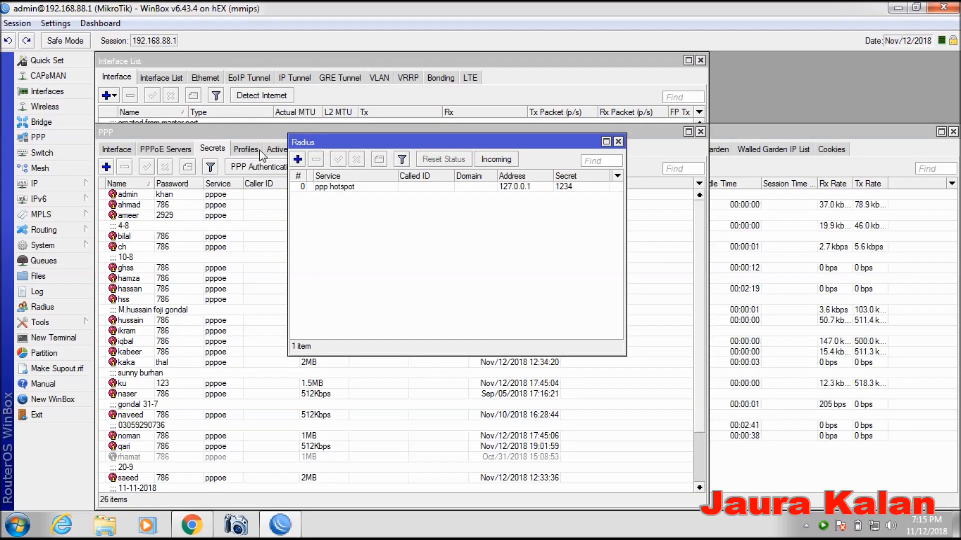
- Close the Radius window and select user o among the PPP active connections to check its RADIUS flag
click(618, 142)
click(291, 152)
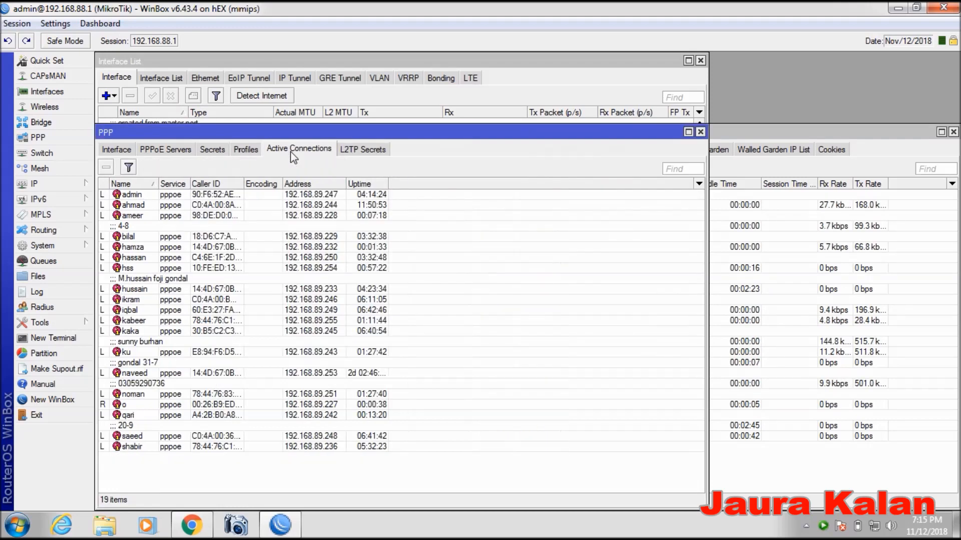
click(103, 405)
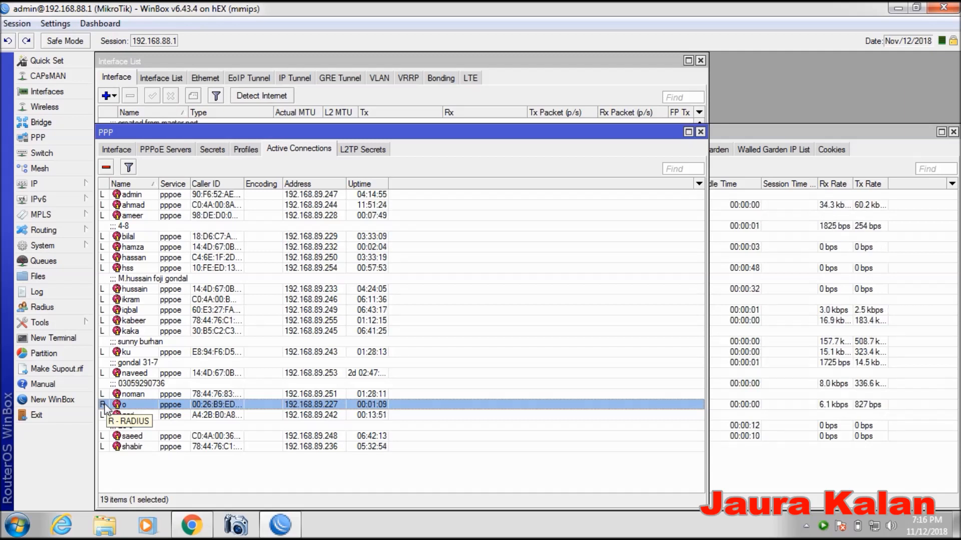
- Disconnect the Windows Broadband Connection
click(876, 527)
click(885, 347)
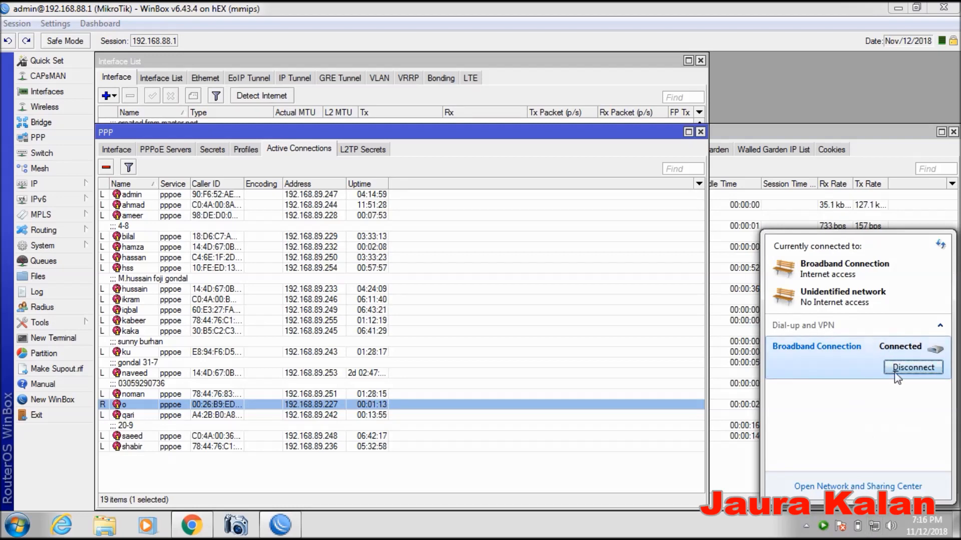
click(895, 373)
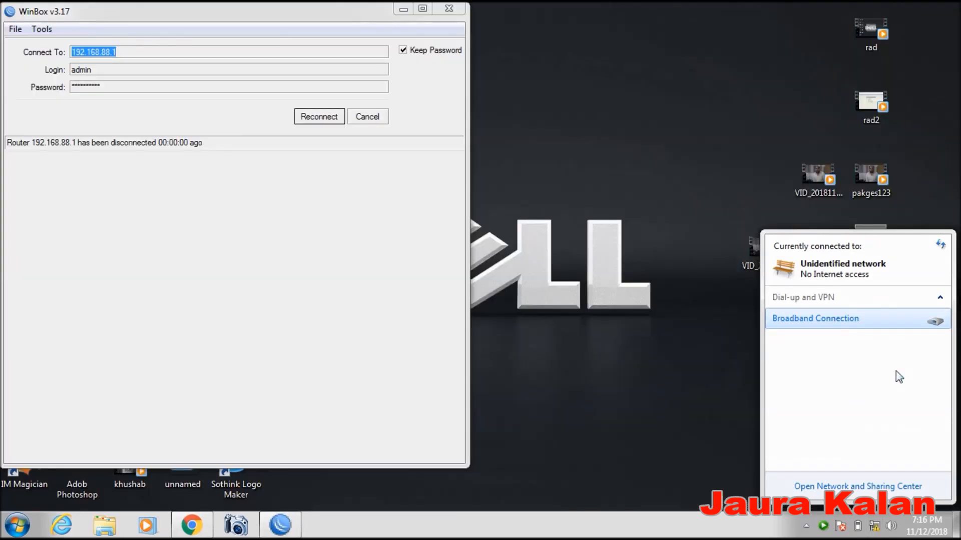
- Switch to Chrome and try to load kaleem.net in the Google tab
click(192, 525)
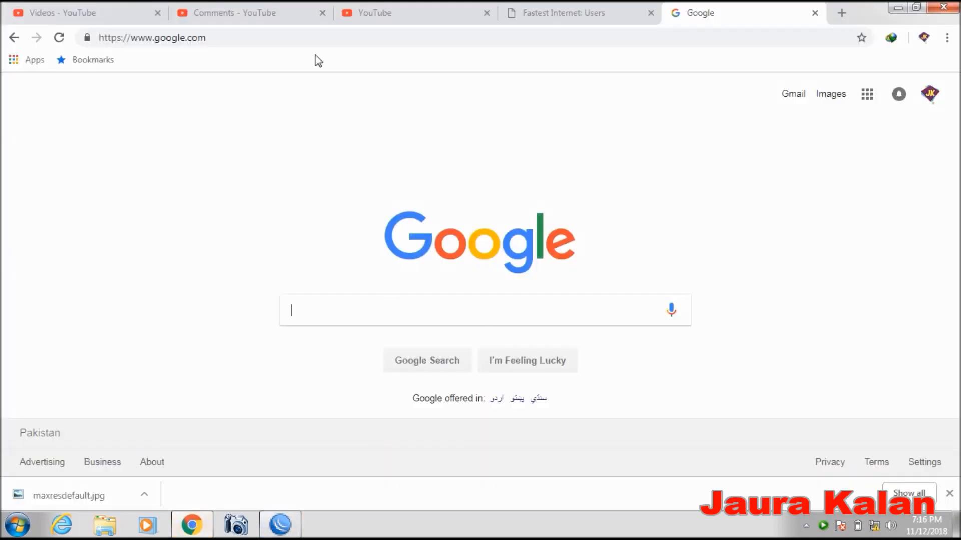
click(308, 38)
text(kaleem.net)
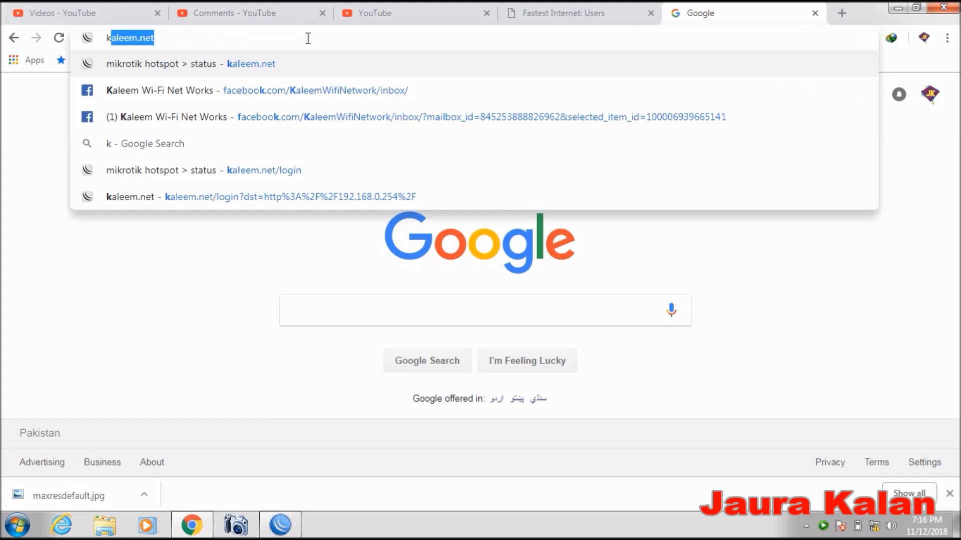
key(Return)
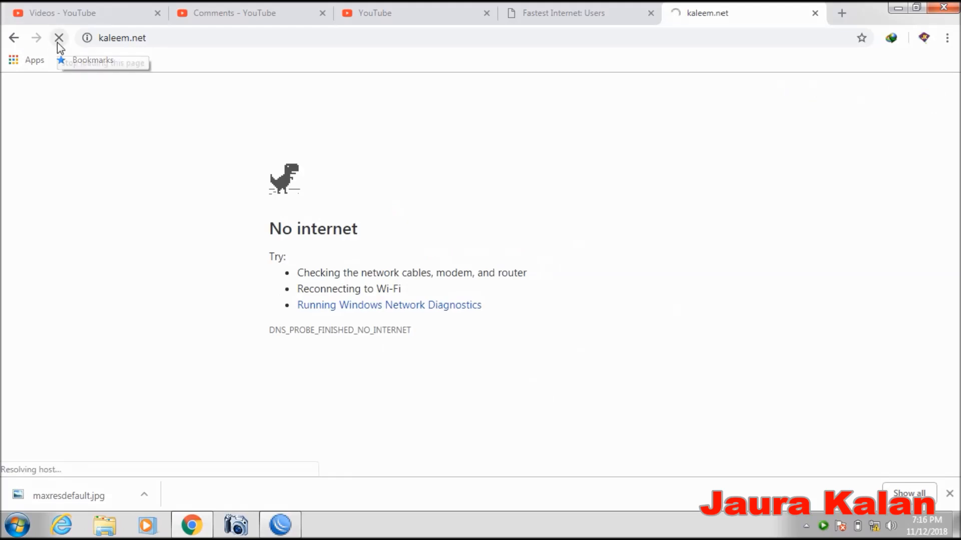
- Open the properties of the Local Area Connection from the Windows network adapter settings
click(874, 527)
click(858, 484)
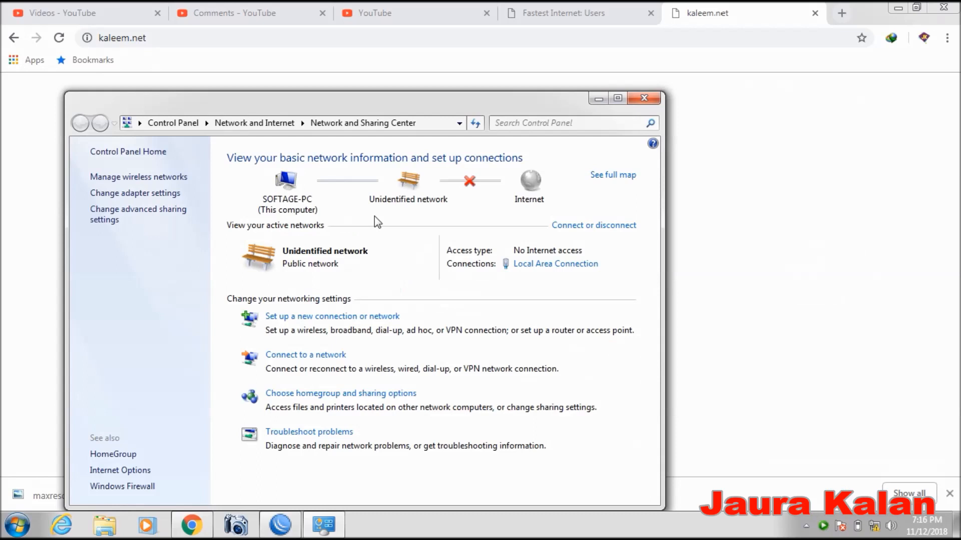
click(167, 193)
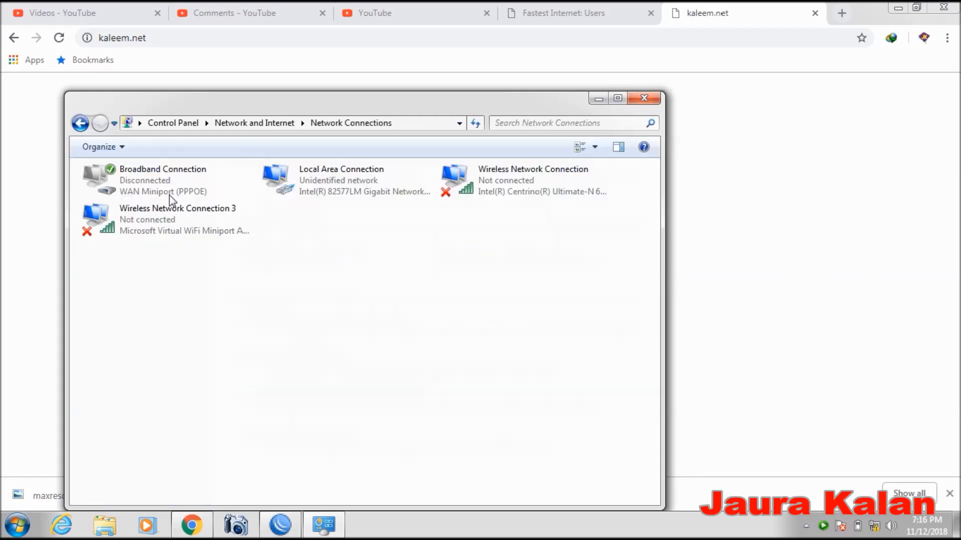
click(304, 194)
right_click(304, 194)
click(348, 325)
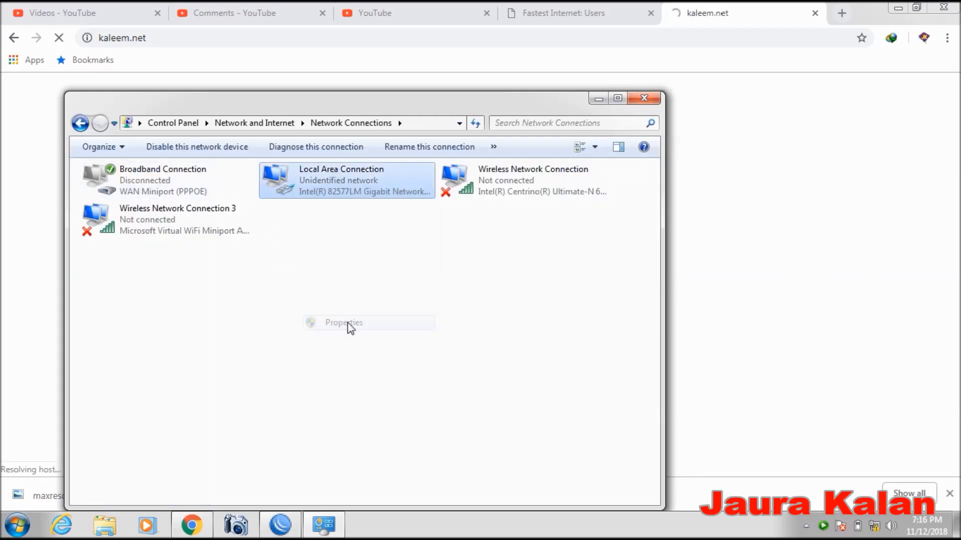
- Set the adapter's IPv4 to obtain the IP address and DNS server address automatically, and close the network windows
double_click(235, 317)
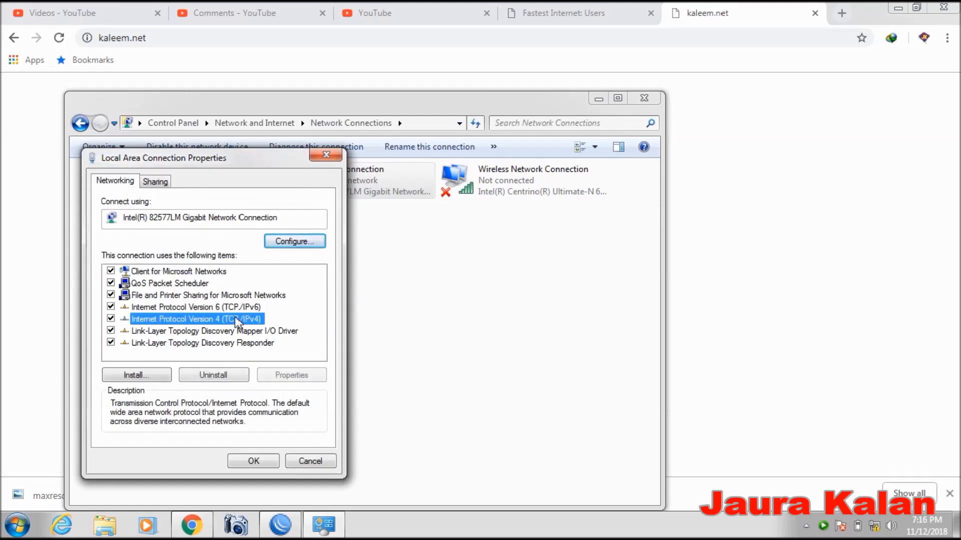
click(227, 283)
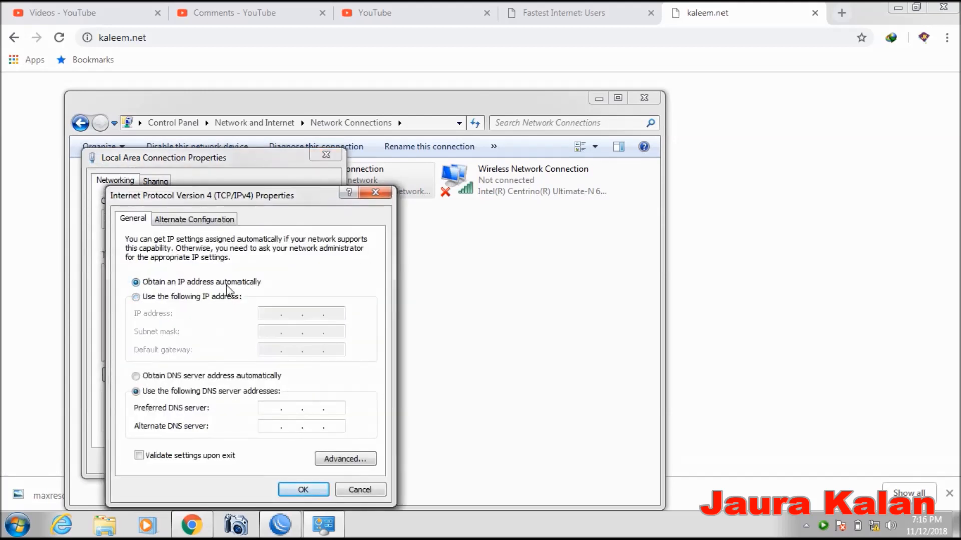
click(209, 375)
click(303, 489)
click(278, 463)
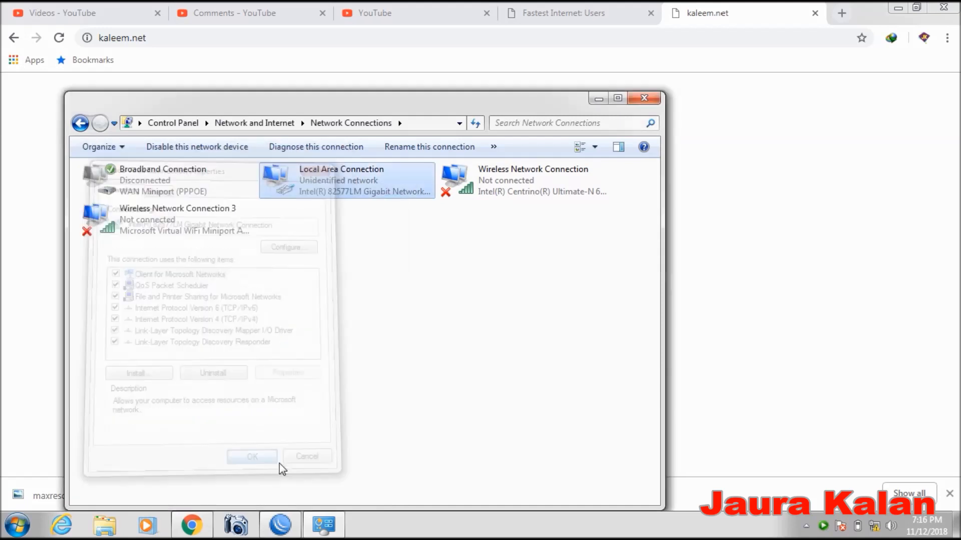
click(643, 98)
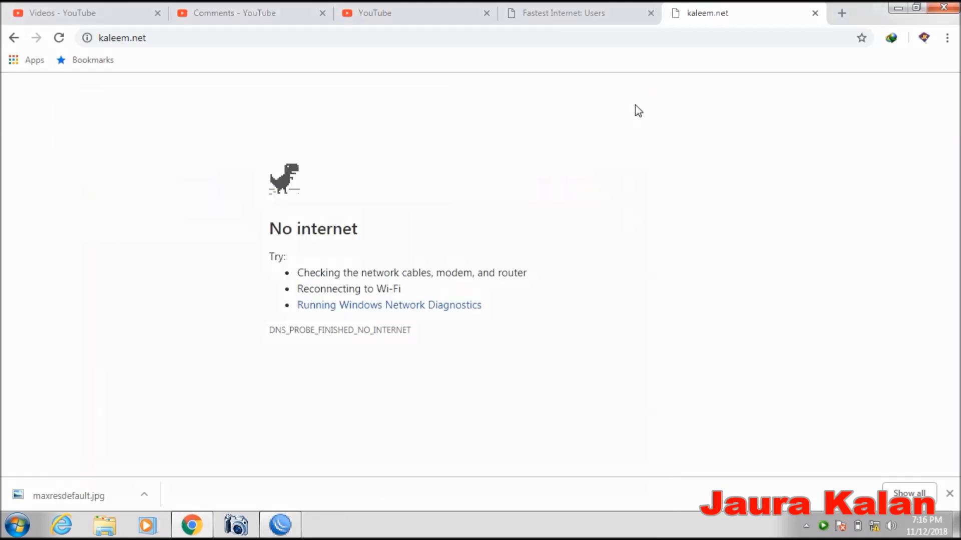
- Reload kaleem.net and log in to the hotspot as o with the account password
click(59, 37)
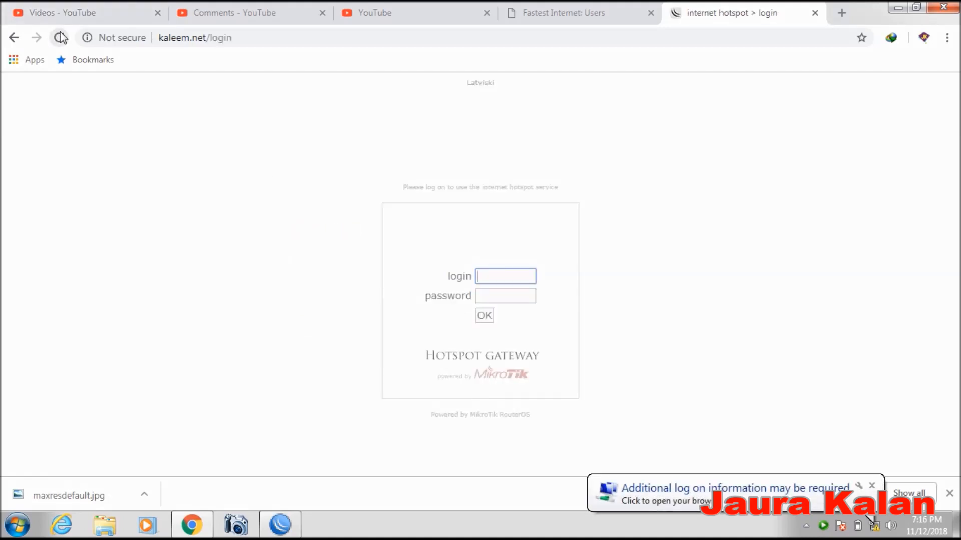
text(a)
key(BackSpace)
text(o)
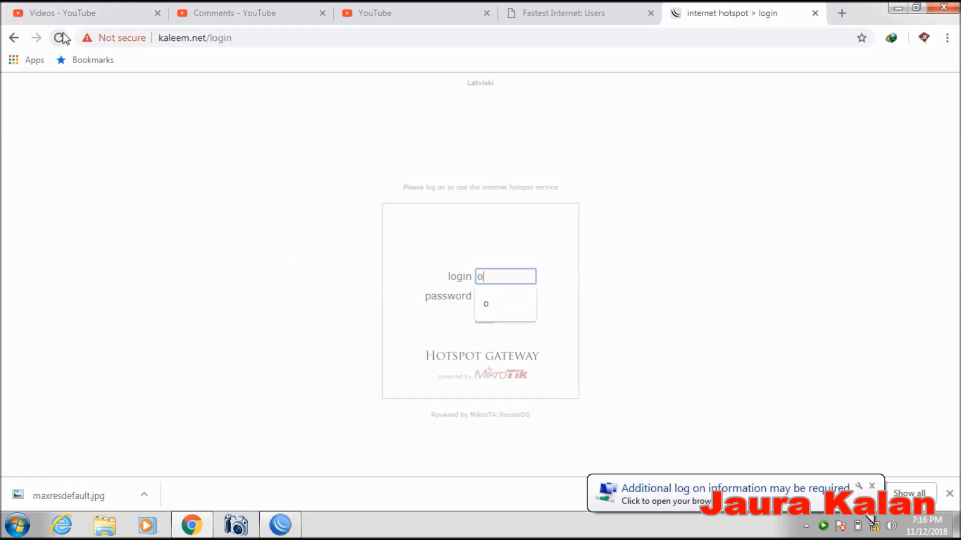
click(489, 304)
click(487, 296)
text(•)
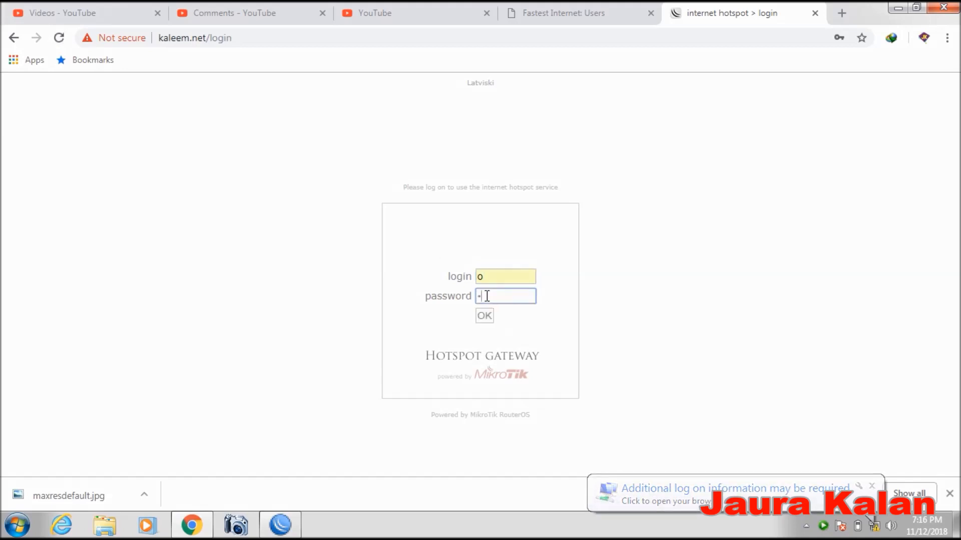
click(481, 320)
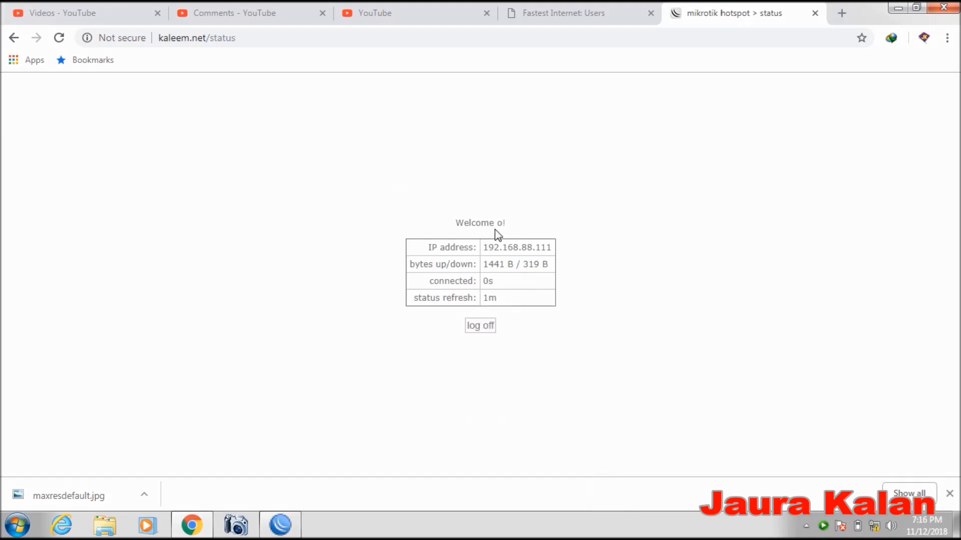
- Reconnect WinBox to 192.168.88.1 and select user o in the active Hotspot list to check its RADIUS flag
click(280, 525)
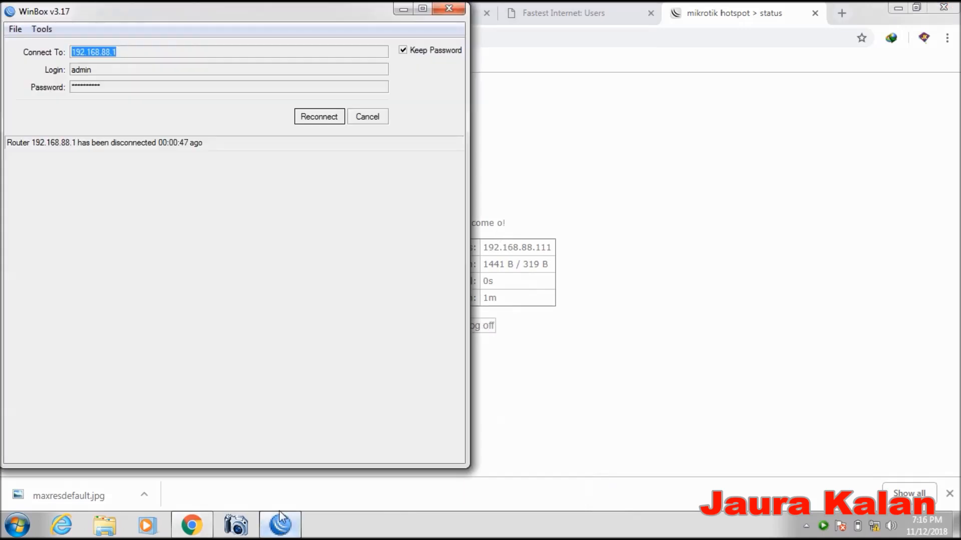
click(315, 118)
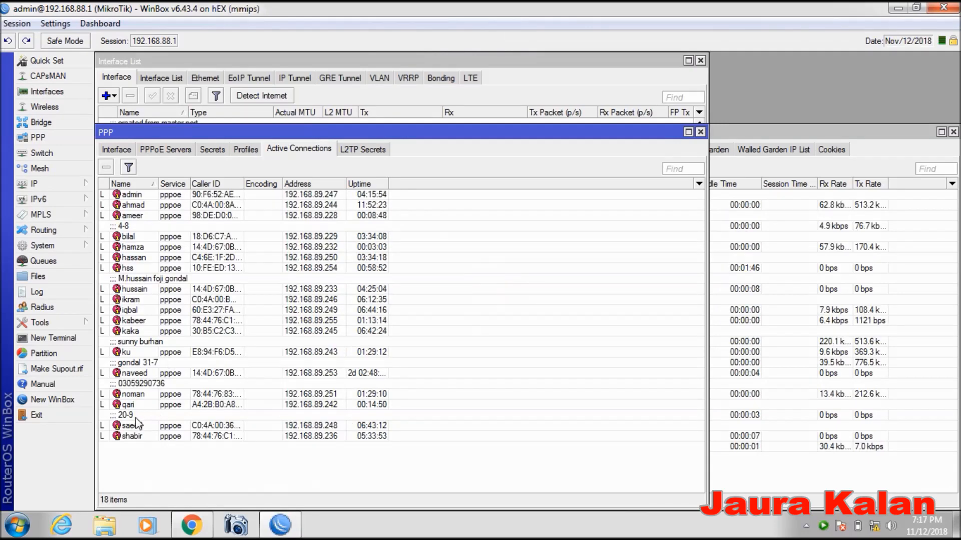
click(750, 352)
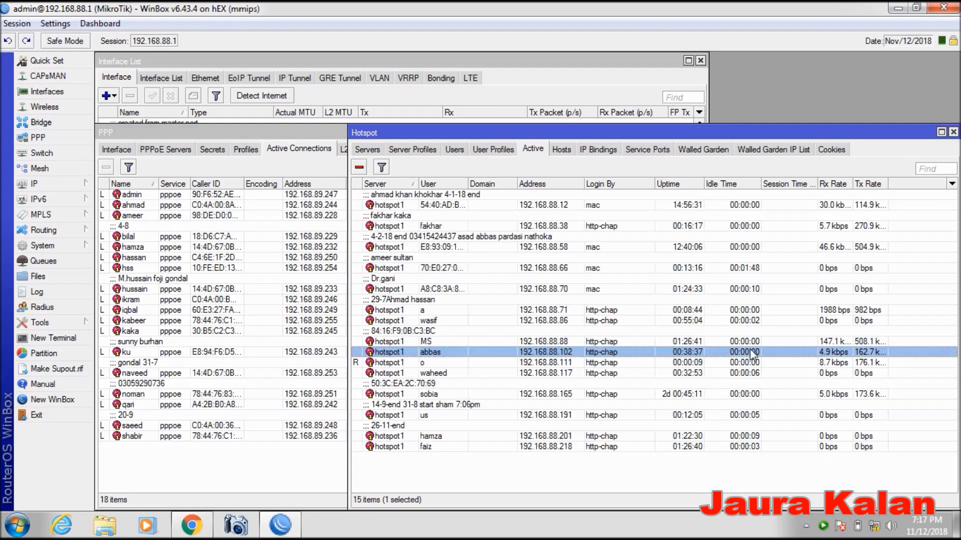
click(399, 363)
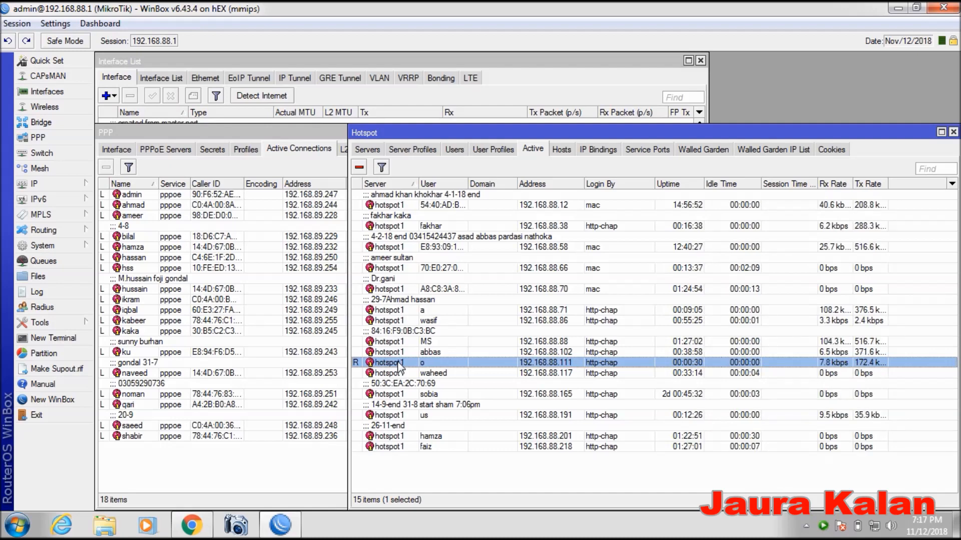
- Return to User Manager in Chrome and view its active sessions and active users
click(281, 525)
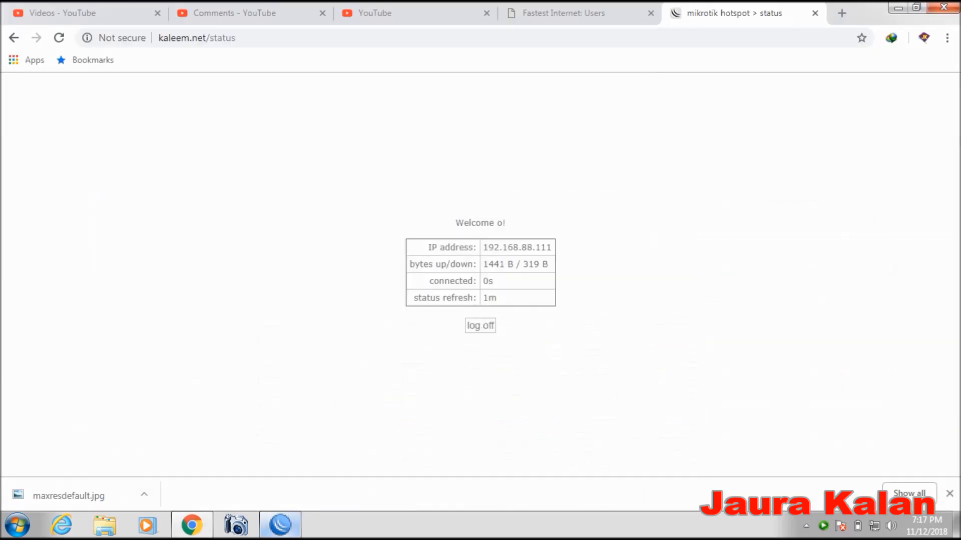
click(562, 11)
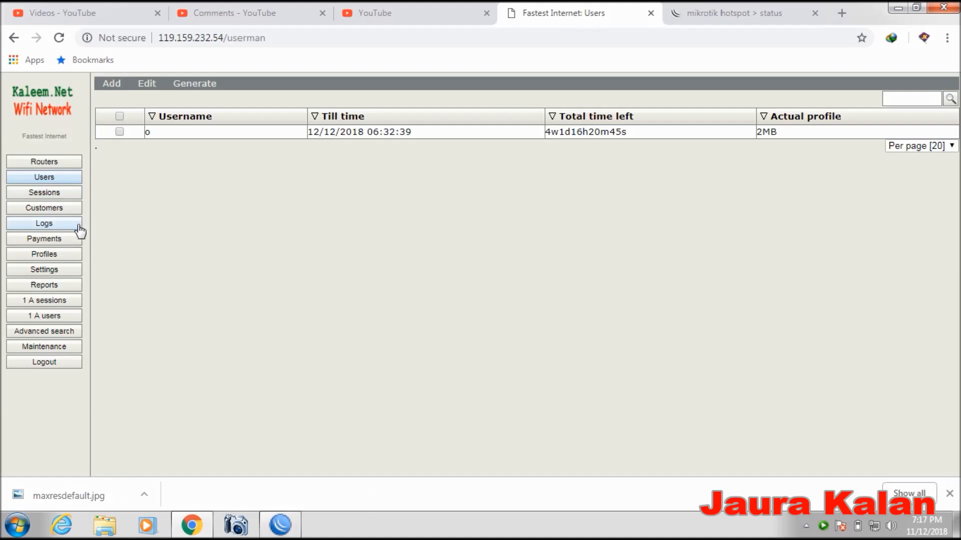
click(34, 303)
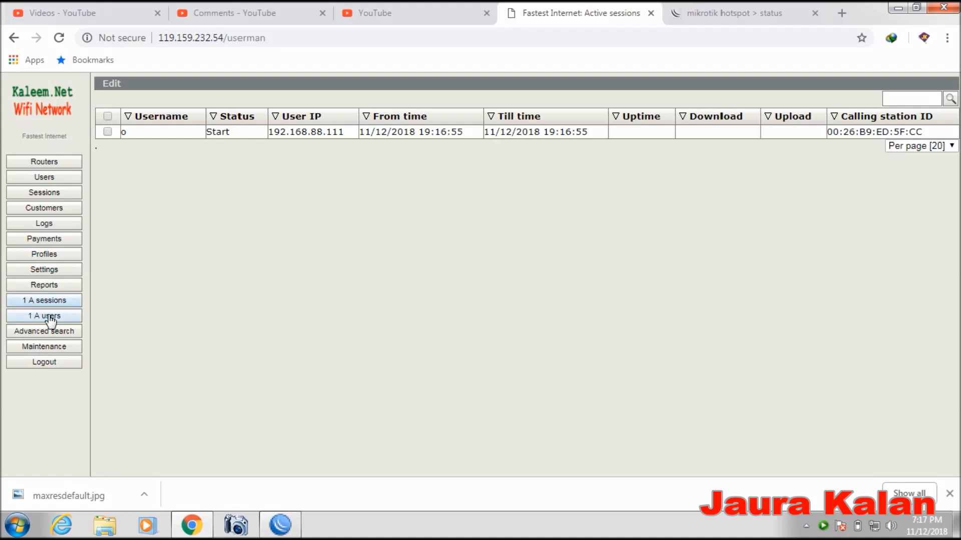
click(42, 318)
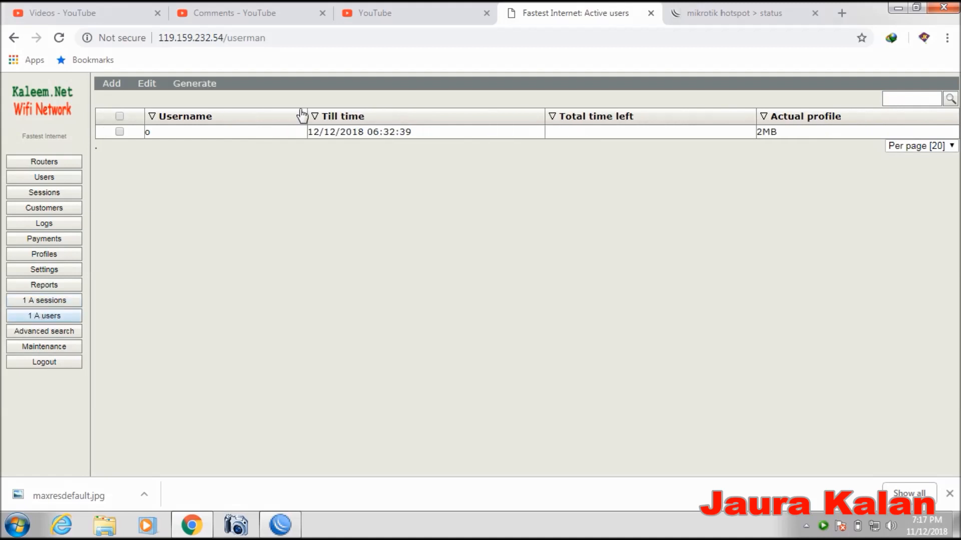
- Show the User Manager active sessions with 10 entries per page
click(40, 301)
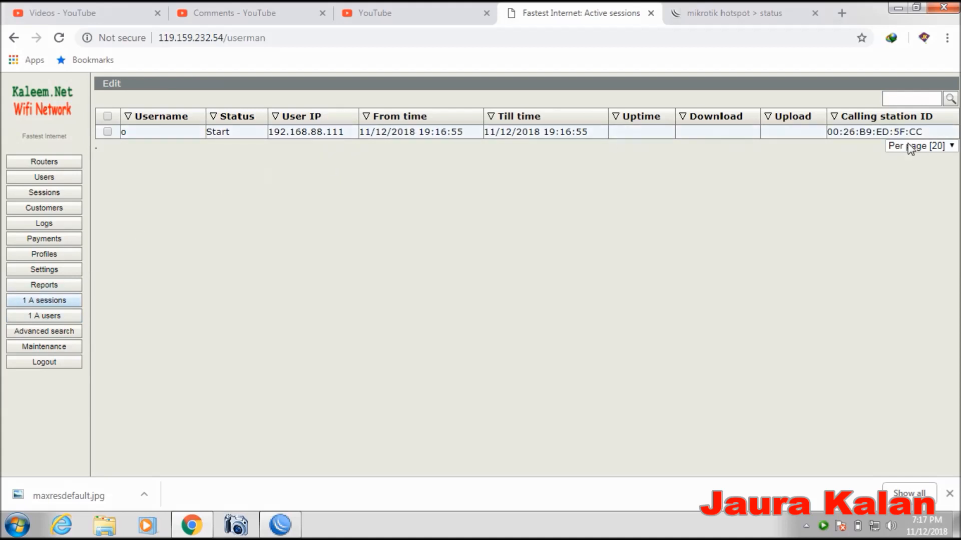
click(934, 147)
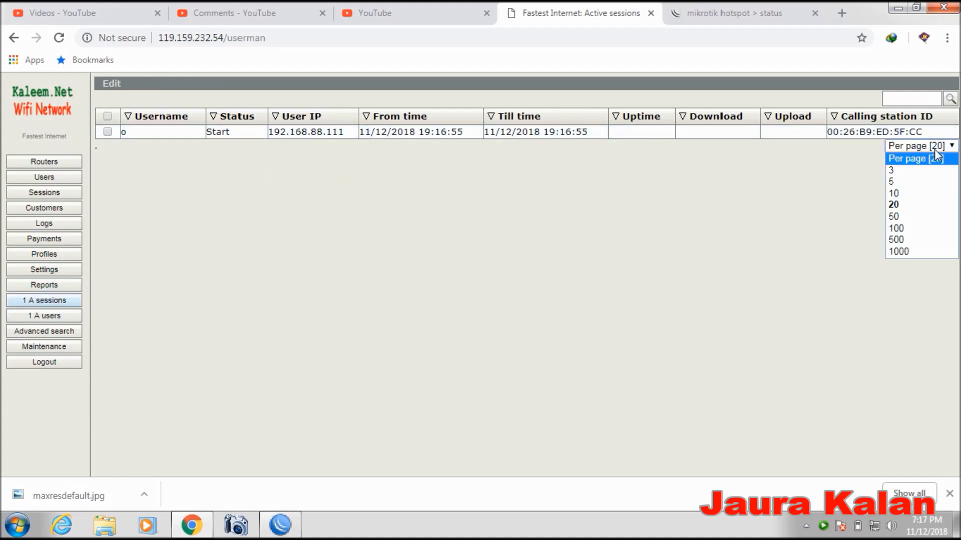
click(924, 194)
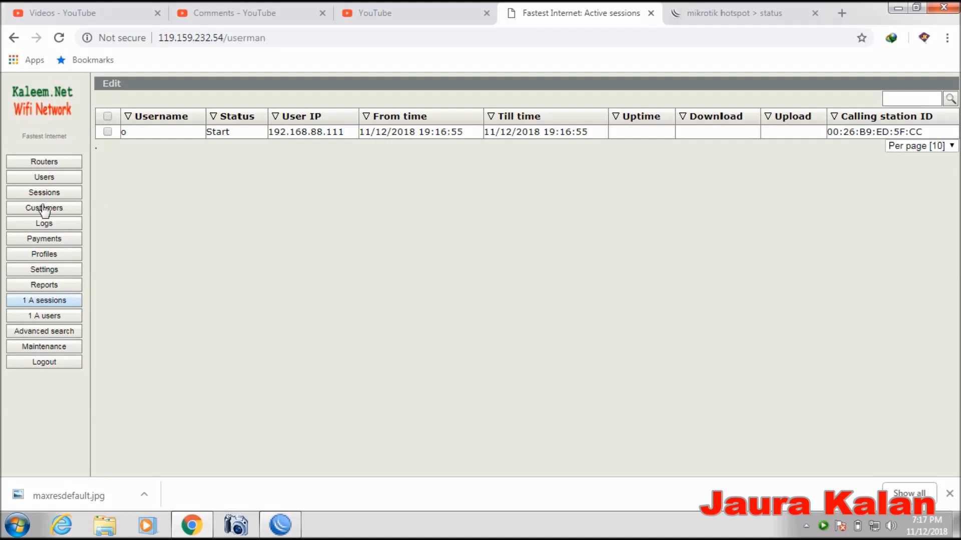
- Review the User Manager users and profiles pages, and log out
click(32, 186)
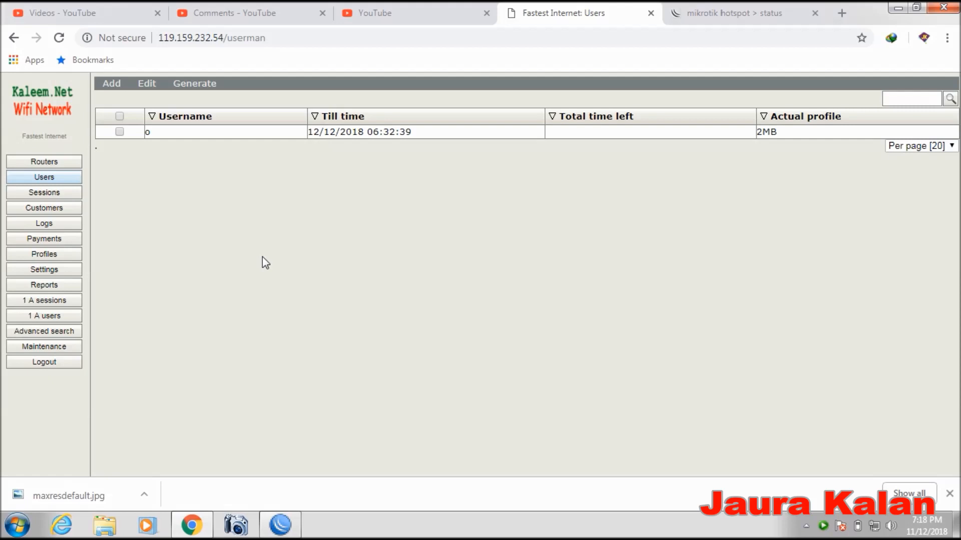
click(61, 258)
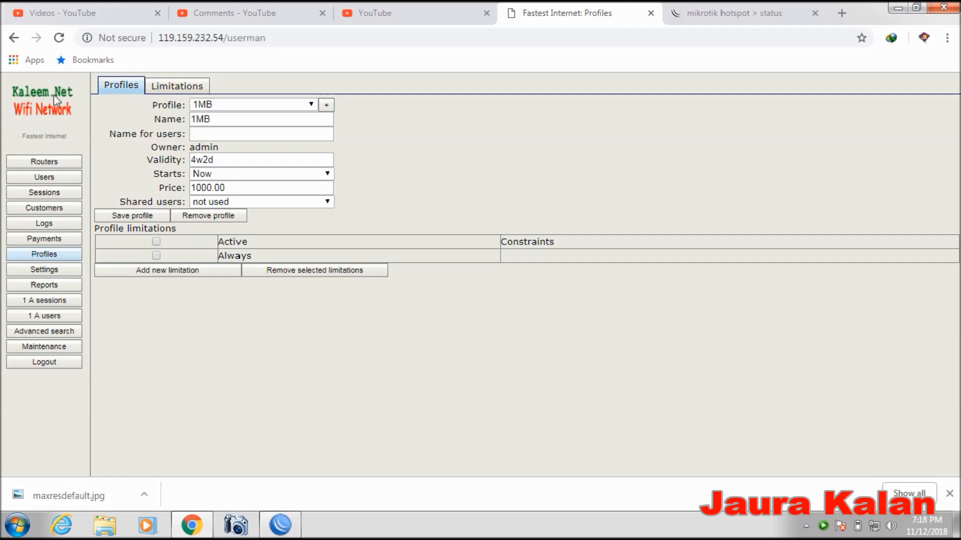
click(65, 364)
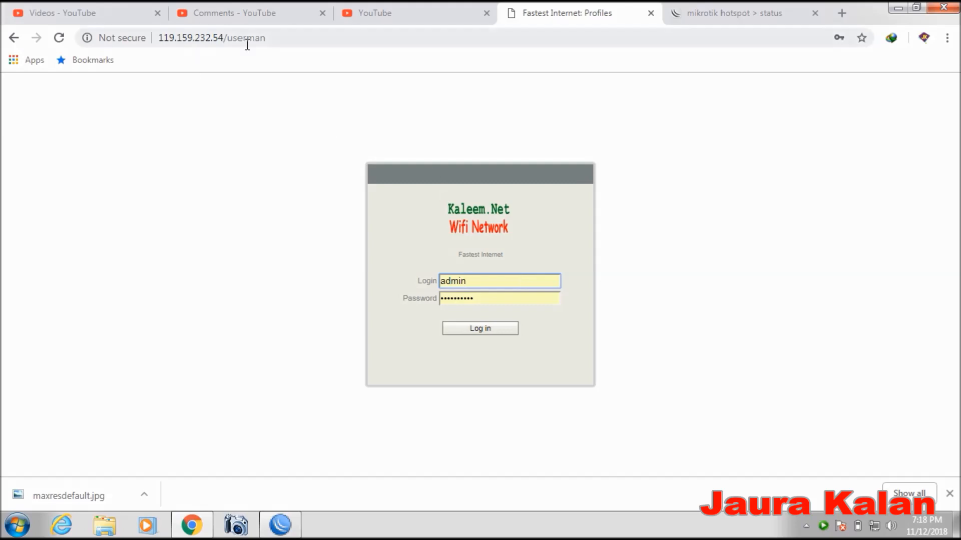
- Look through the YouTube Creator Studio video details, community comments and notifications
click(353, 11)
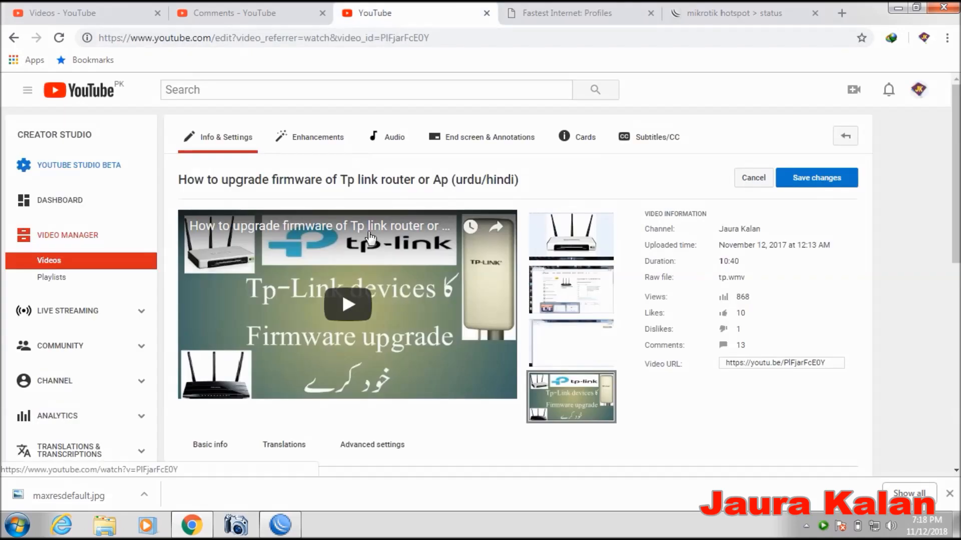
drag(957, 186, 957, 205)
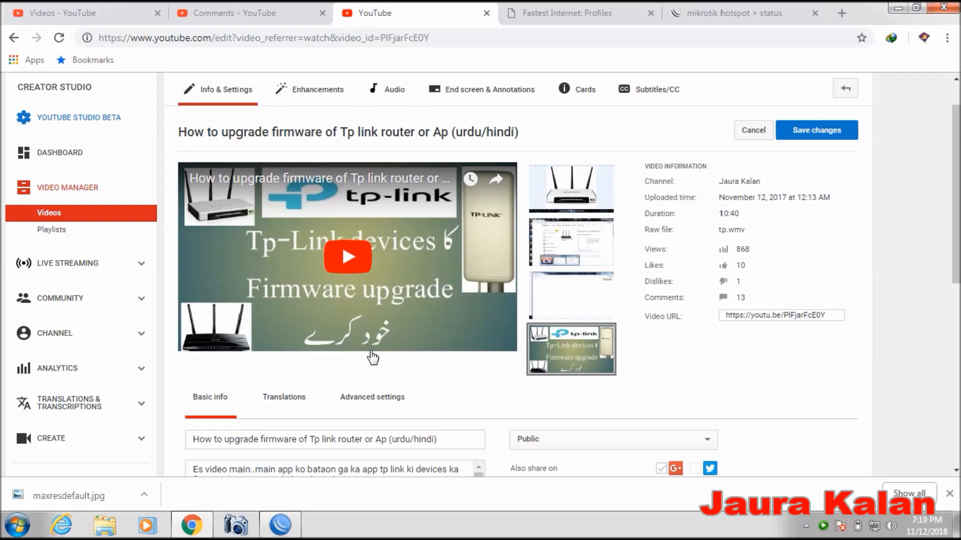
click(92, 304)
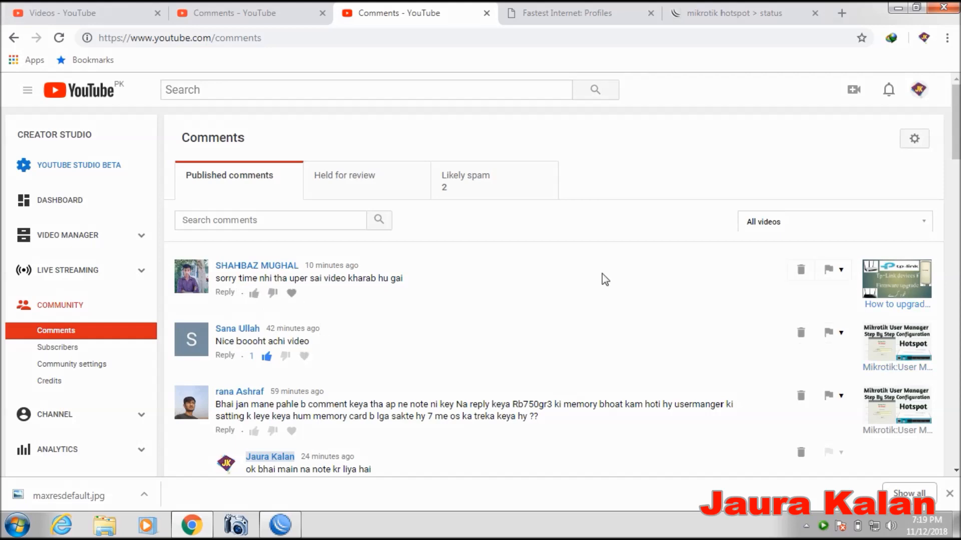
mouse_move(956, 159)
mouse_down()
mouse_move(956, 205)
mouse_move(956, 159)
mouse_up()
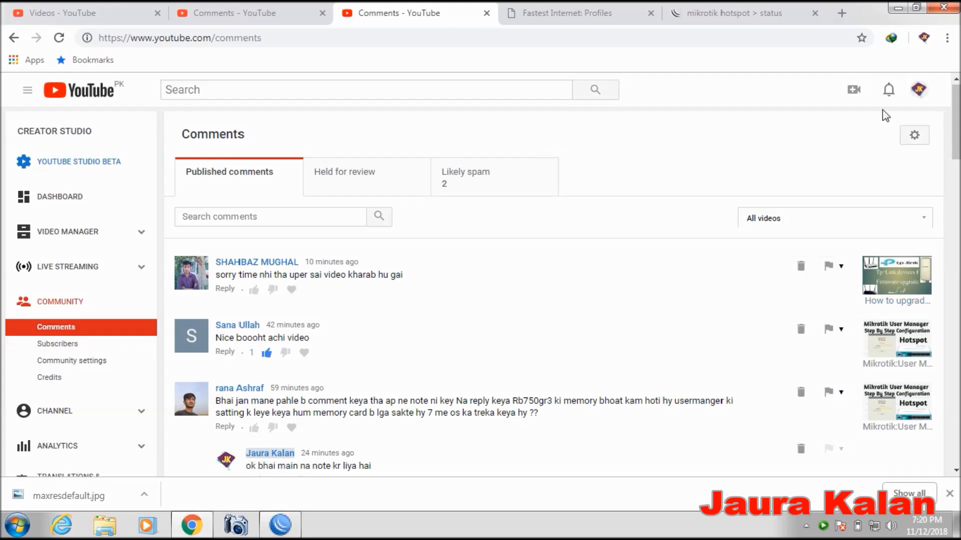
click(889, 93)
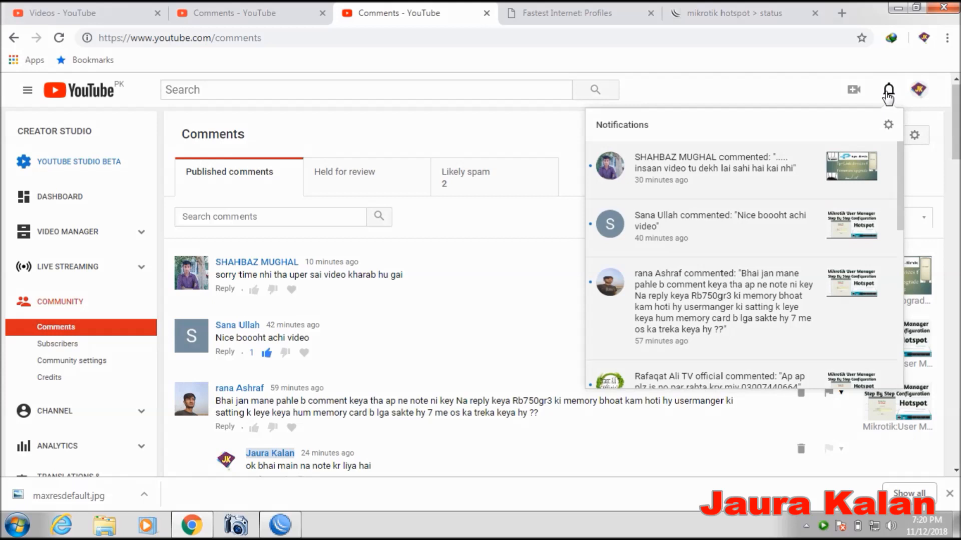
click(888, 92)
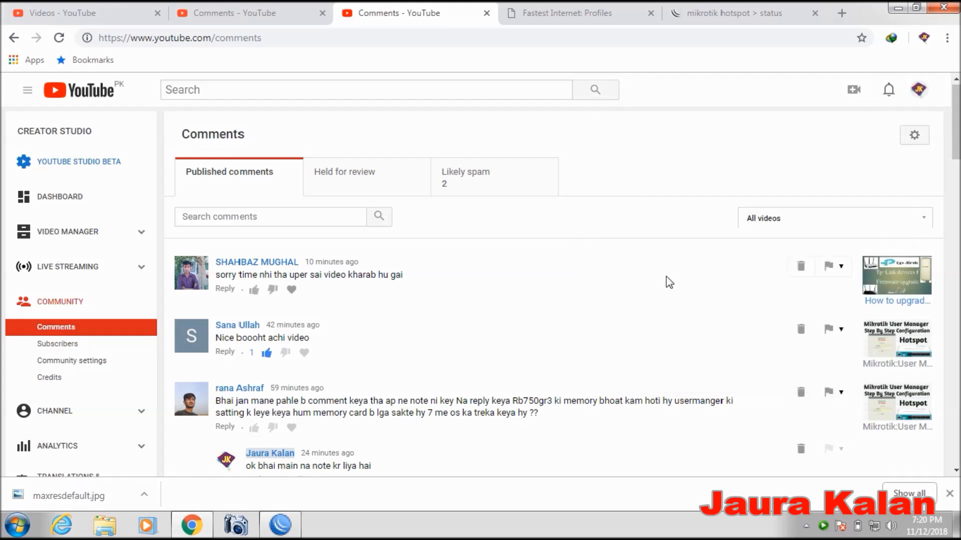